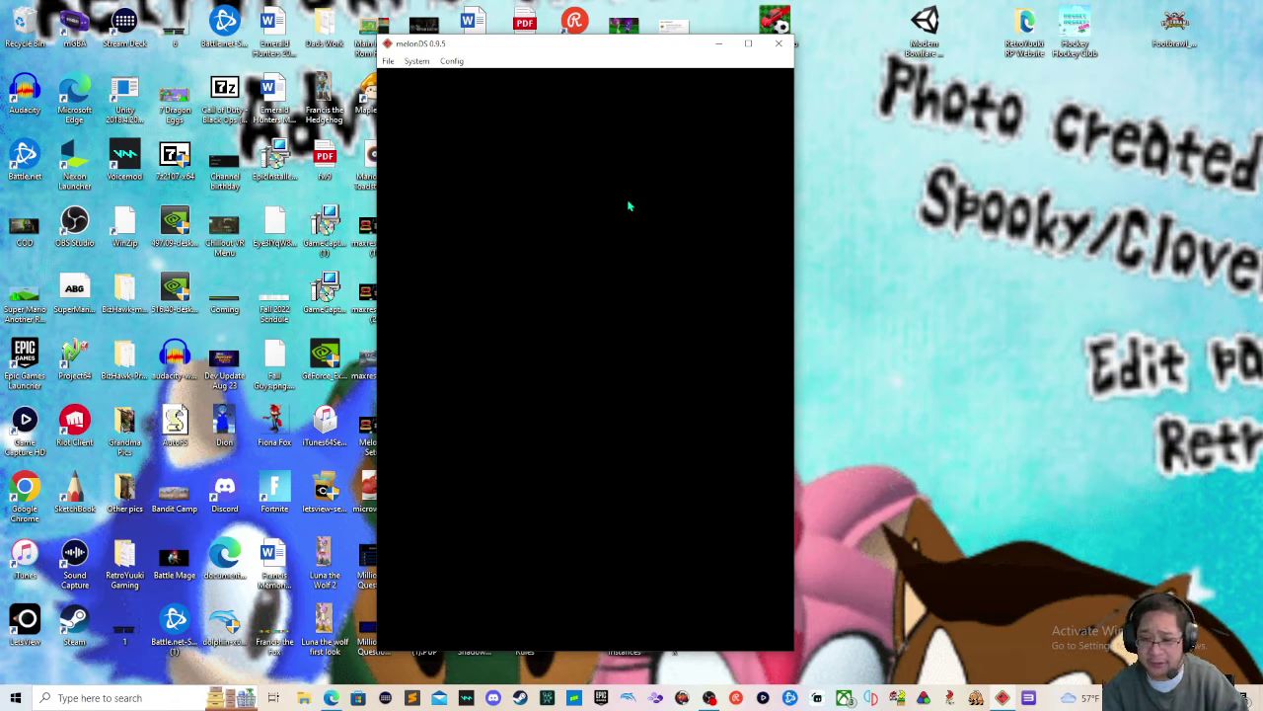
Step: Open the input and hotkey settings and choose PS4 Controller as the joystick
{"action": "left_click", "coordinate": [416, 61]}
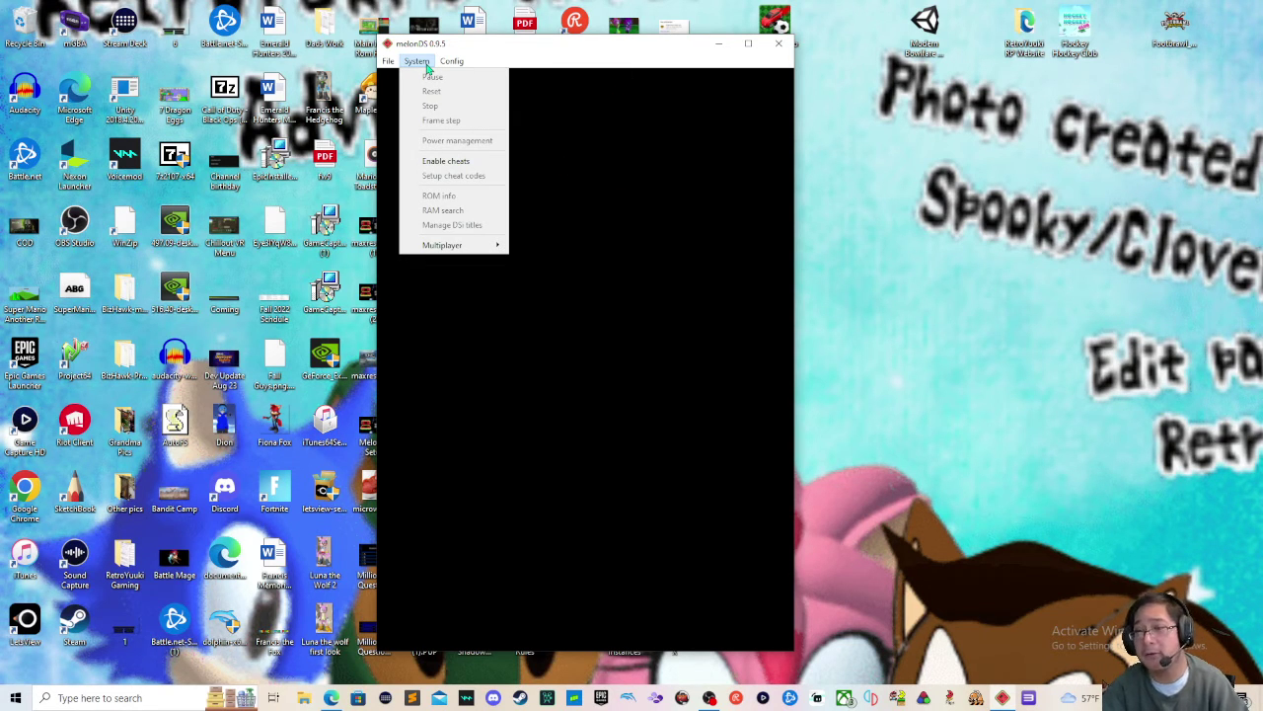
{"action": "mouse_move", "coordinate": [389, 66]}
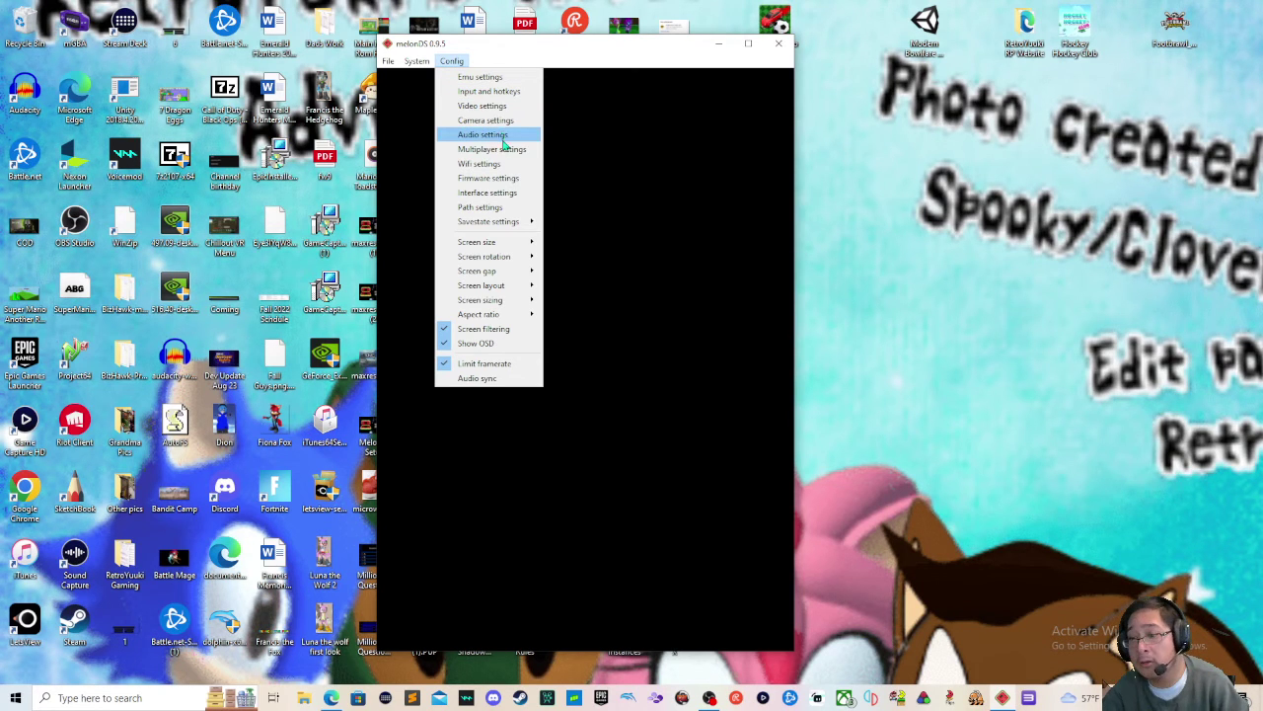
{"action": "left_click", "coordinate": [496, 99]}
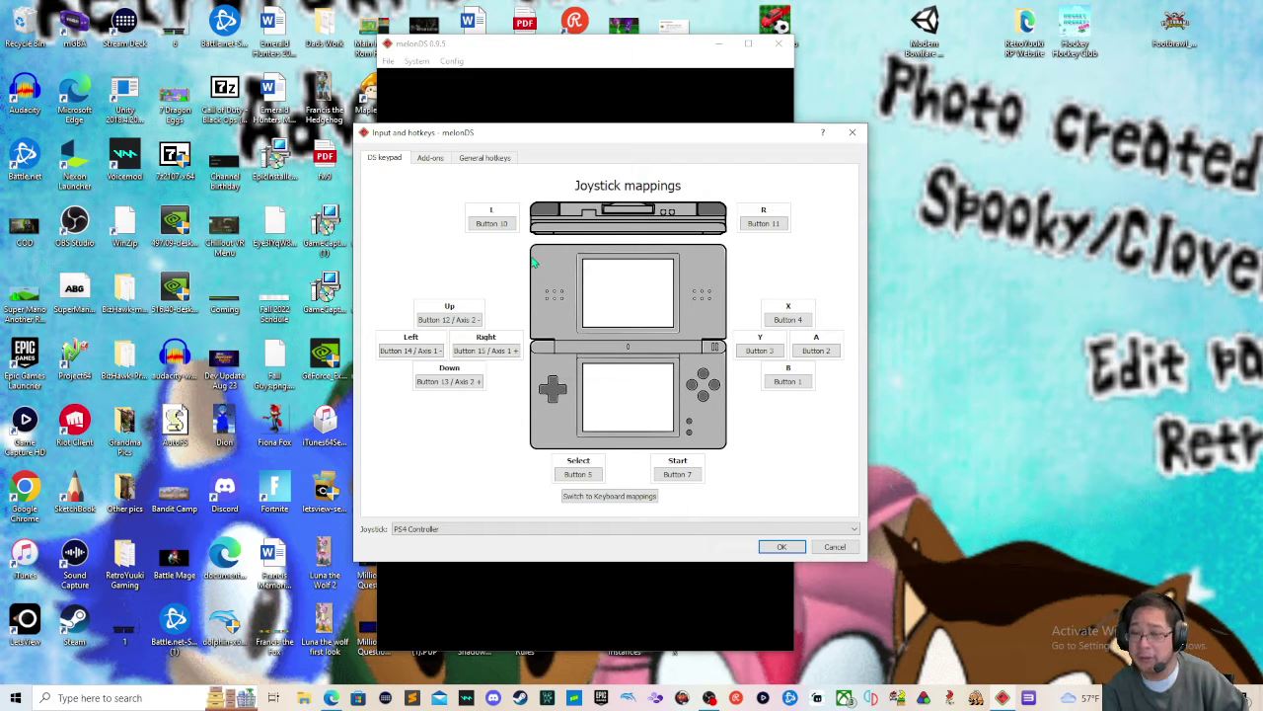
{"action": "left_click", "coordinate": [480, 529]}
{"action": "left_click", "coordinate": [482, 537]}
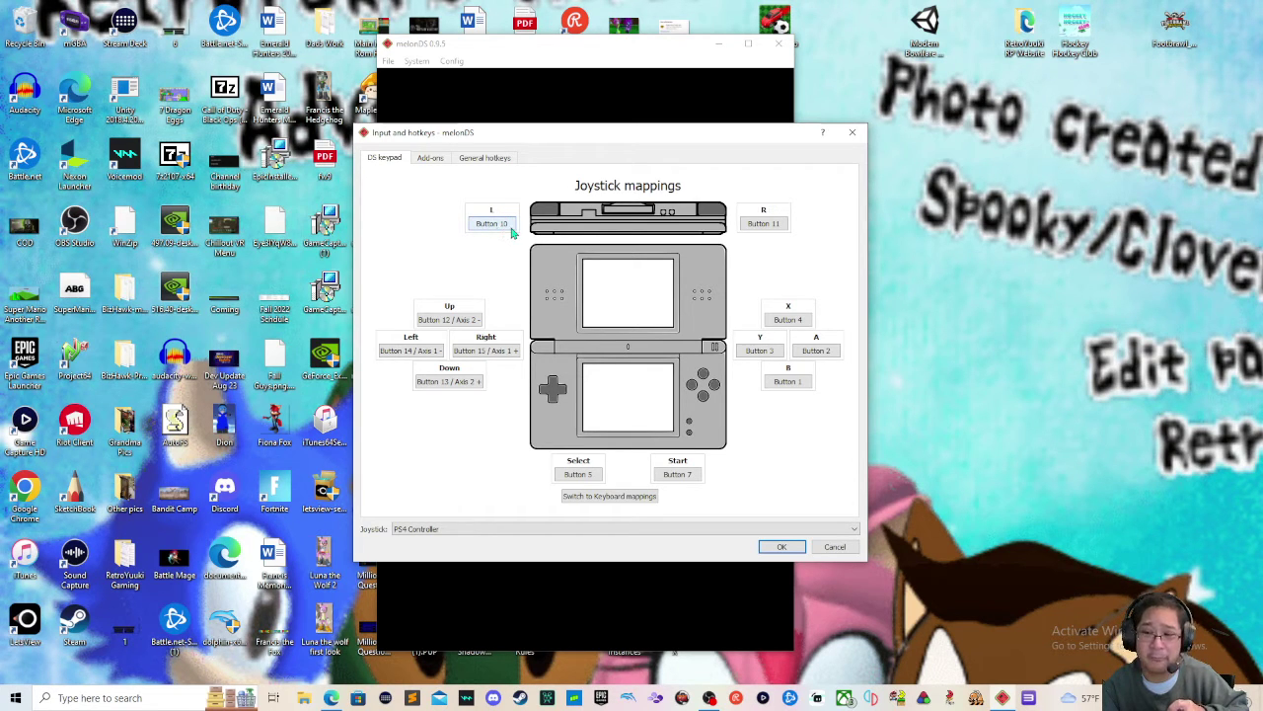
Step: Assign joystick Buttons 10 and 11 to L and R and Buttons 12 to 15 to the directions, and switch to keyboard mappings
{"action": "left_click", "coordinate": [508, 231]}
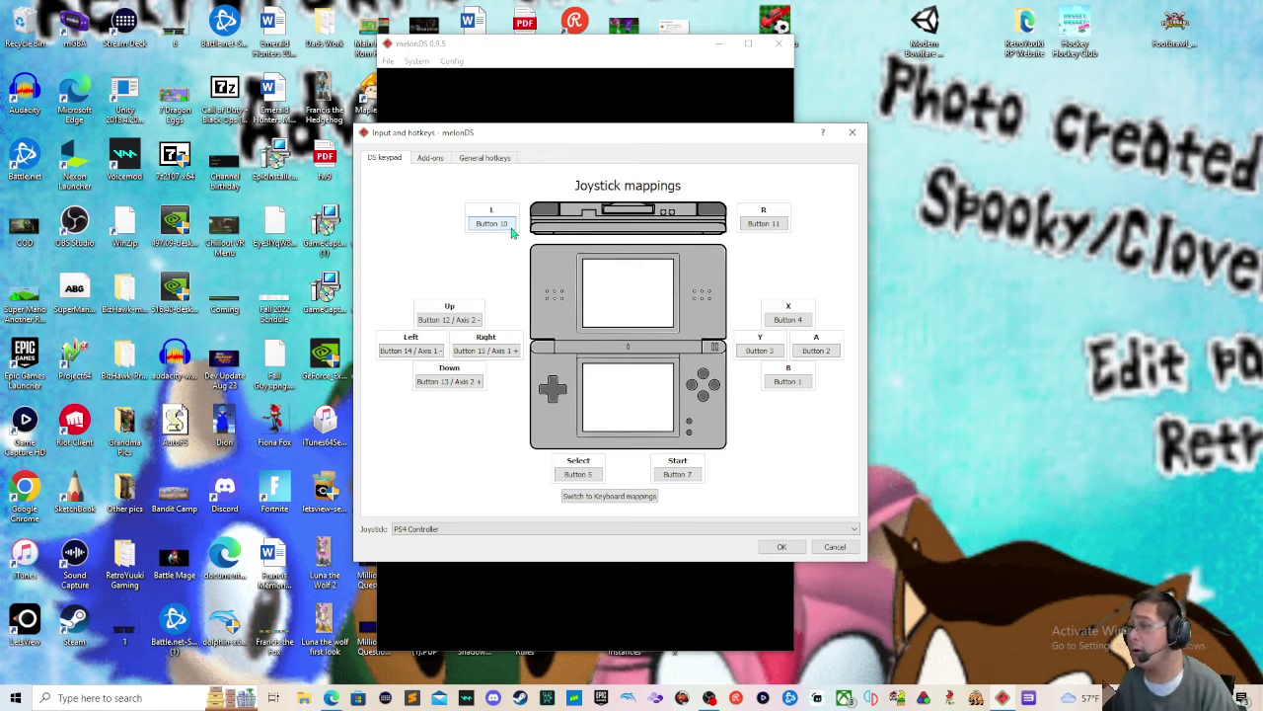
{"action": "left_click", "coordinate": [758, 225]}
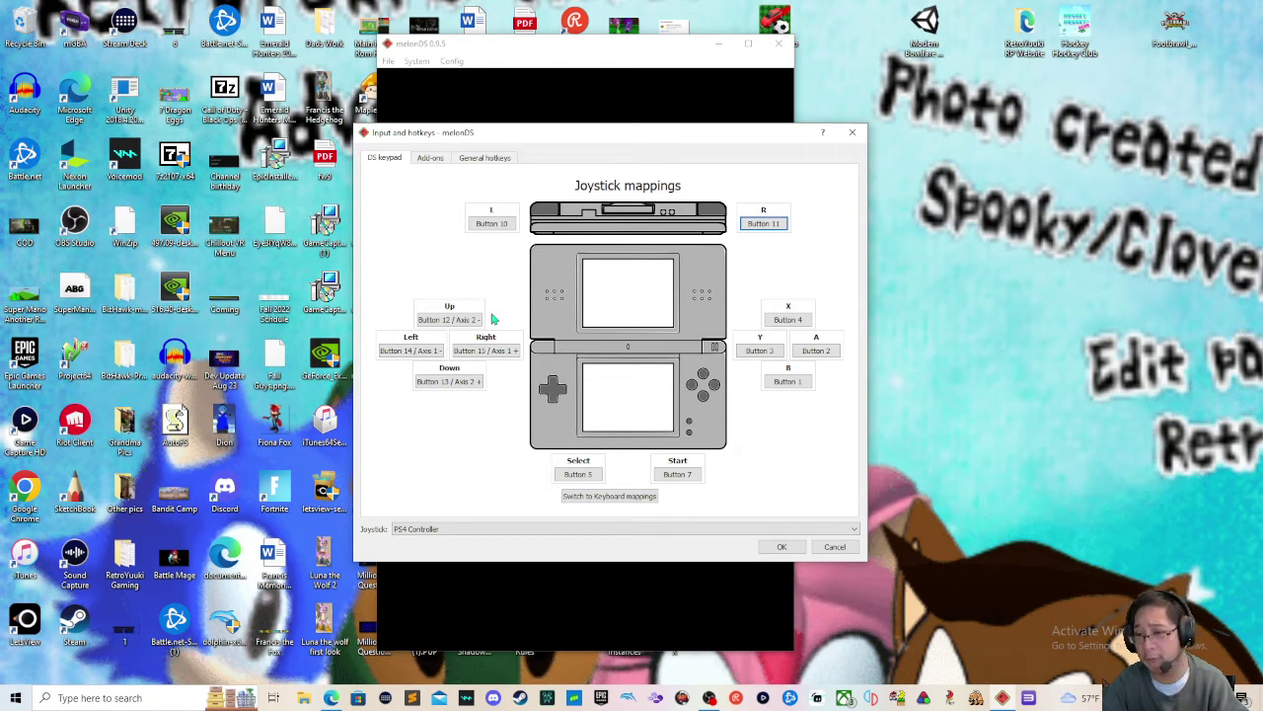
{"action": "left_click", "coordinate": [460, 321]}
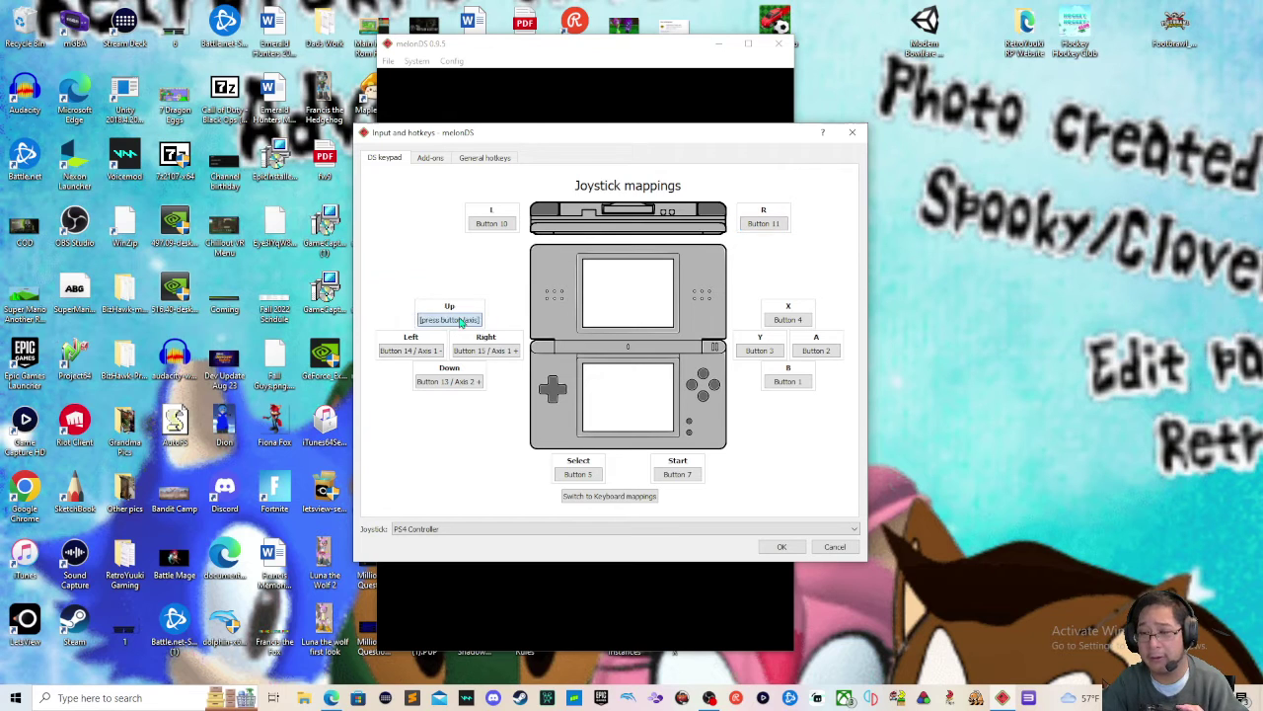
{"action": "left_click", "coordinate": [457, 384]}
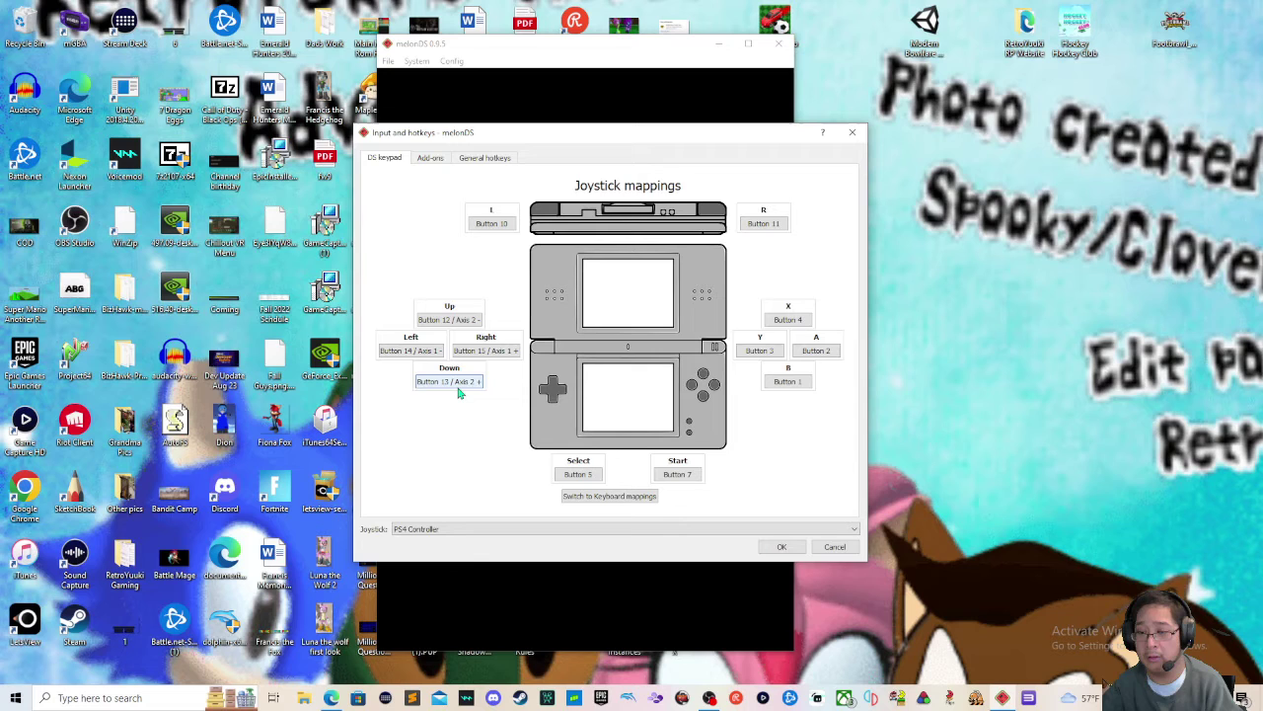
{"action": "left_click", "coordinate": [458, 392]}
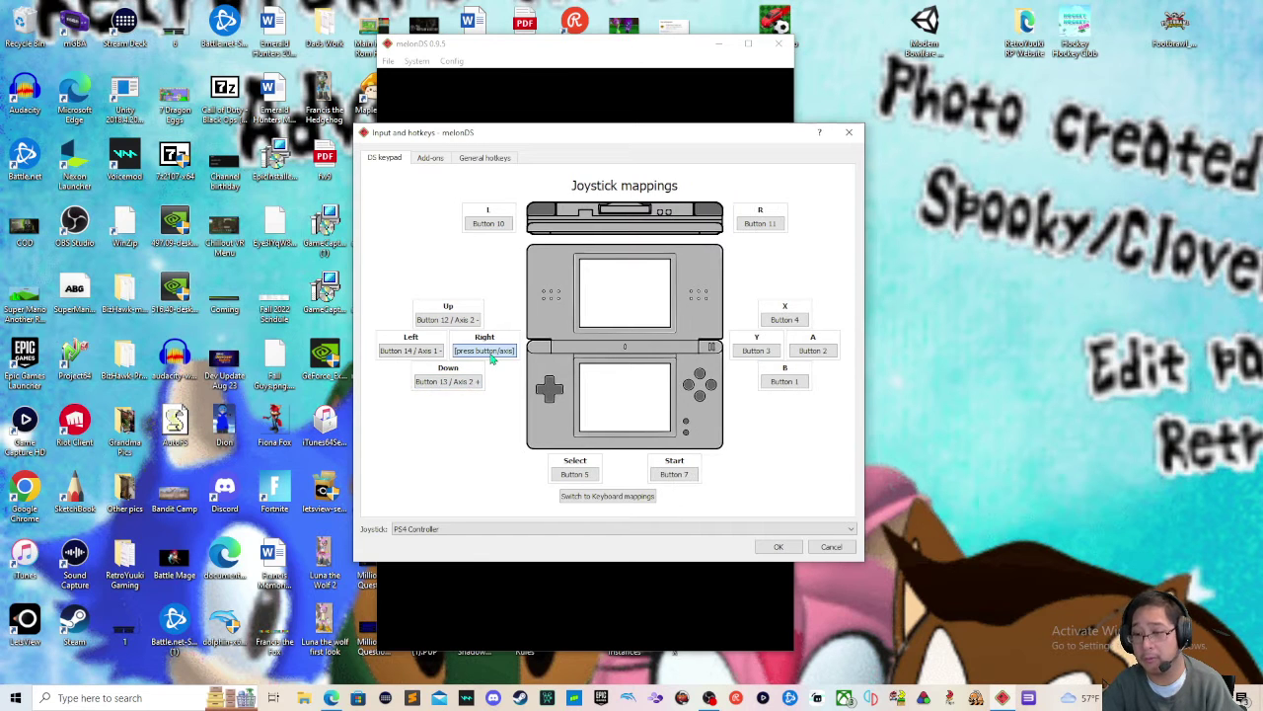
{"action": "left_click", "coordinate": [422, 356]}
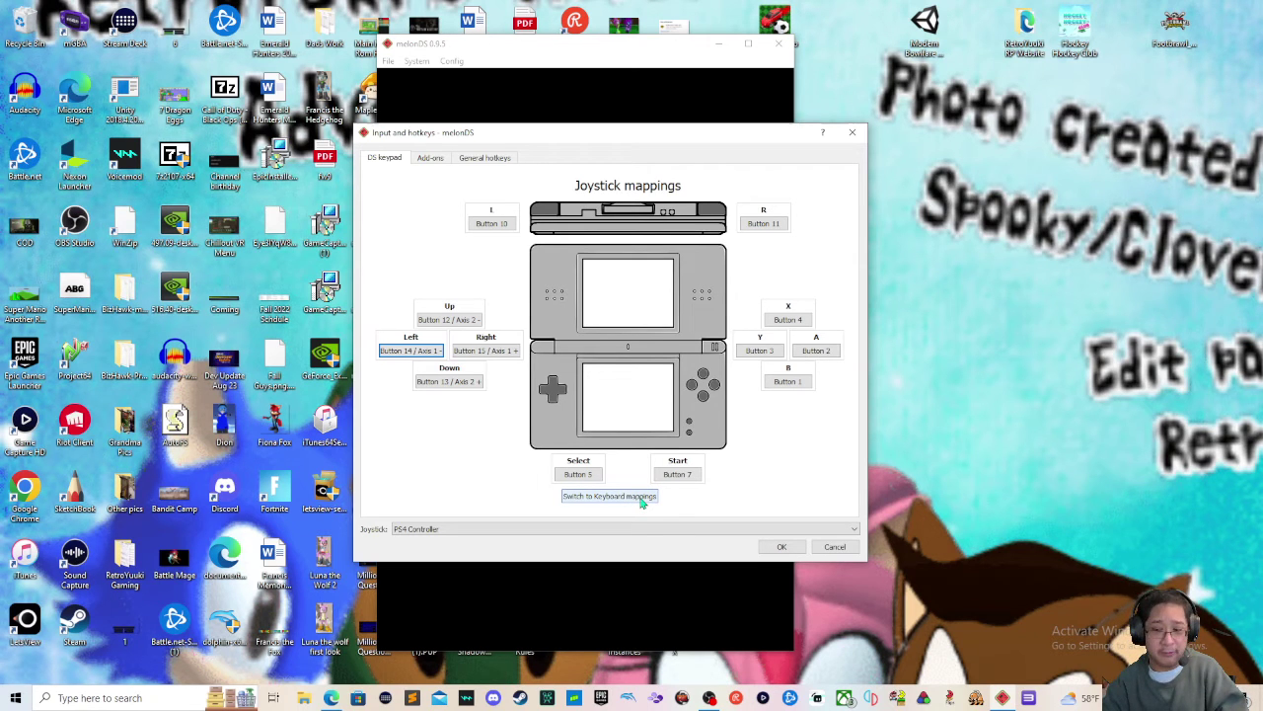
{"action": "left_click", "coordinate": [643, 499]}
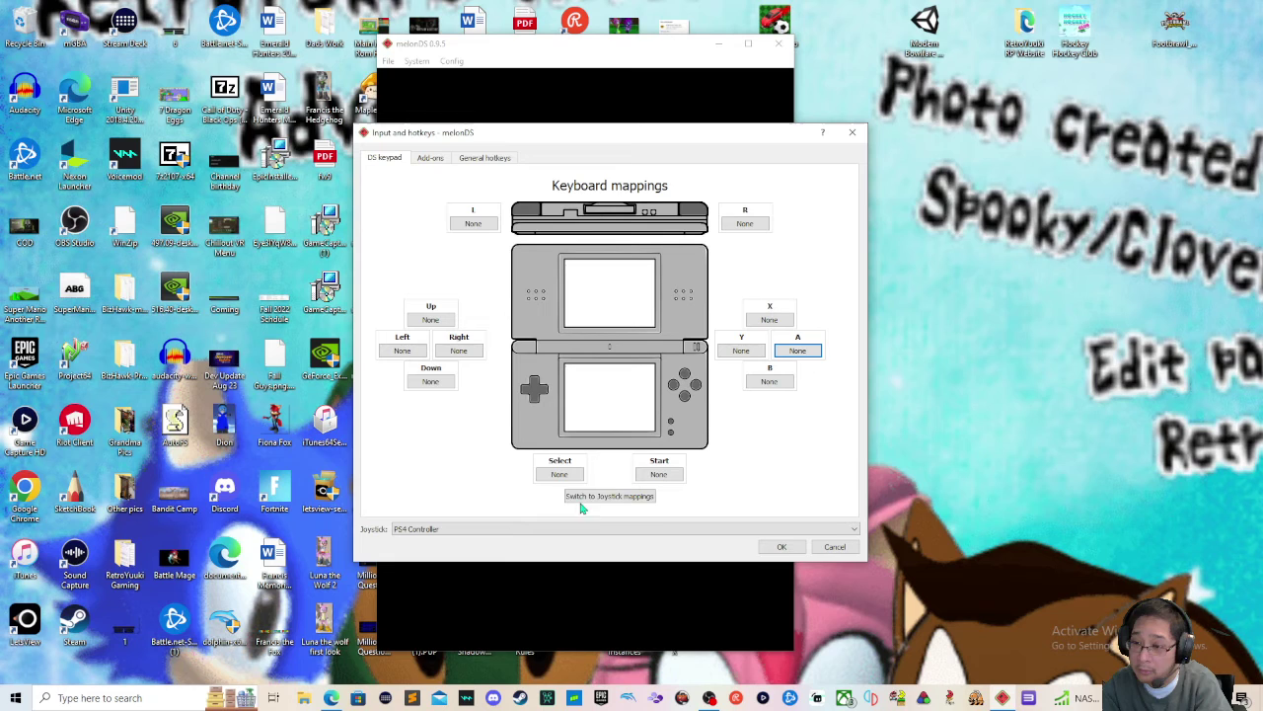
Step: Map the Up, Right, Down and Left directions to the W, D, S and A keys
{"action": "left_click", "coordinate": [430, 319]}
{"action": "key", "text": "w"}
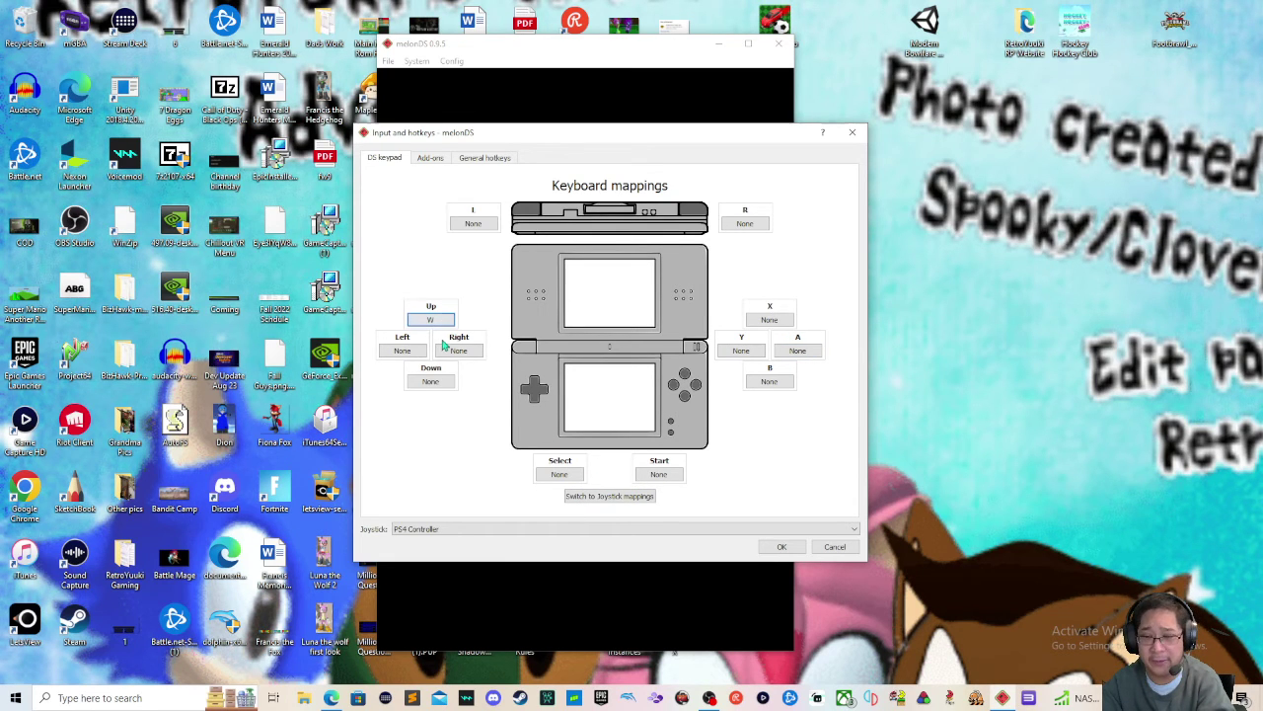
{"action": "left_click", "coordinate": [459, 351]}
{"action": "key", "text": "d"}
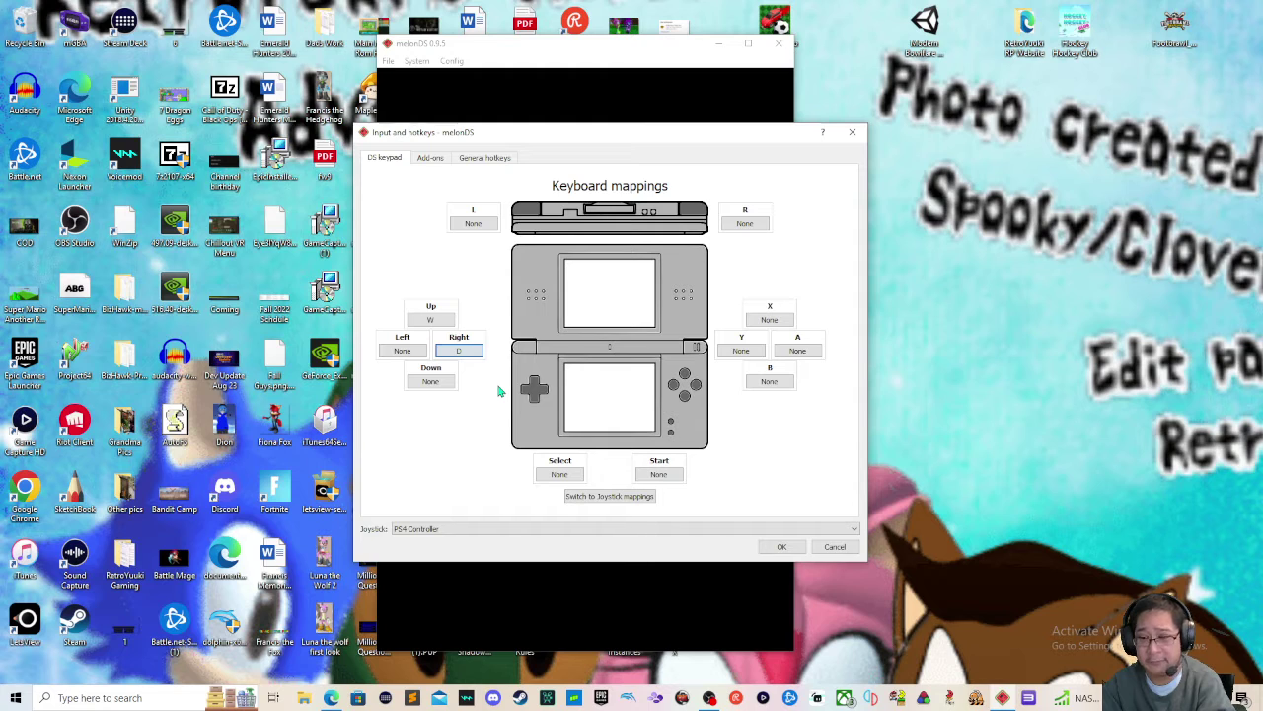
{"action": "left_click", "coordinate": [447, 383]}
{"action": "key", "text": "s"}
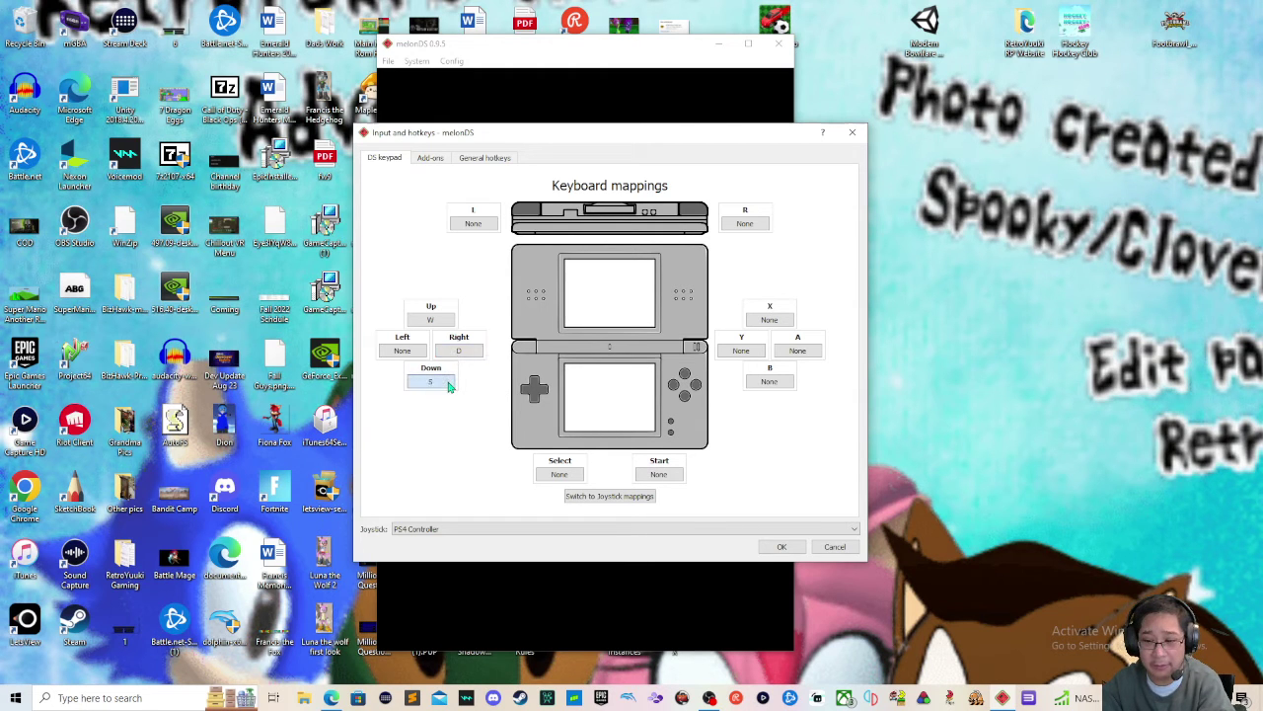
{"action": "left_click", "coordinate": [425, 354]}
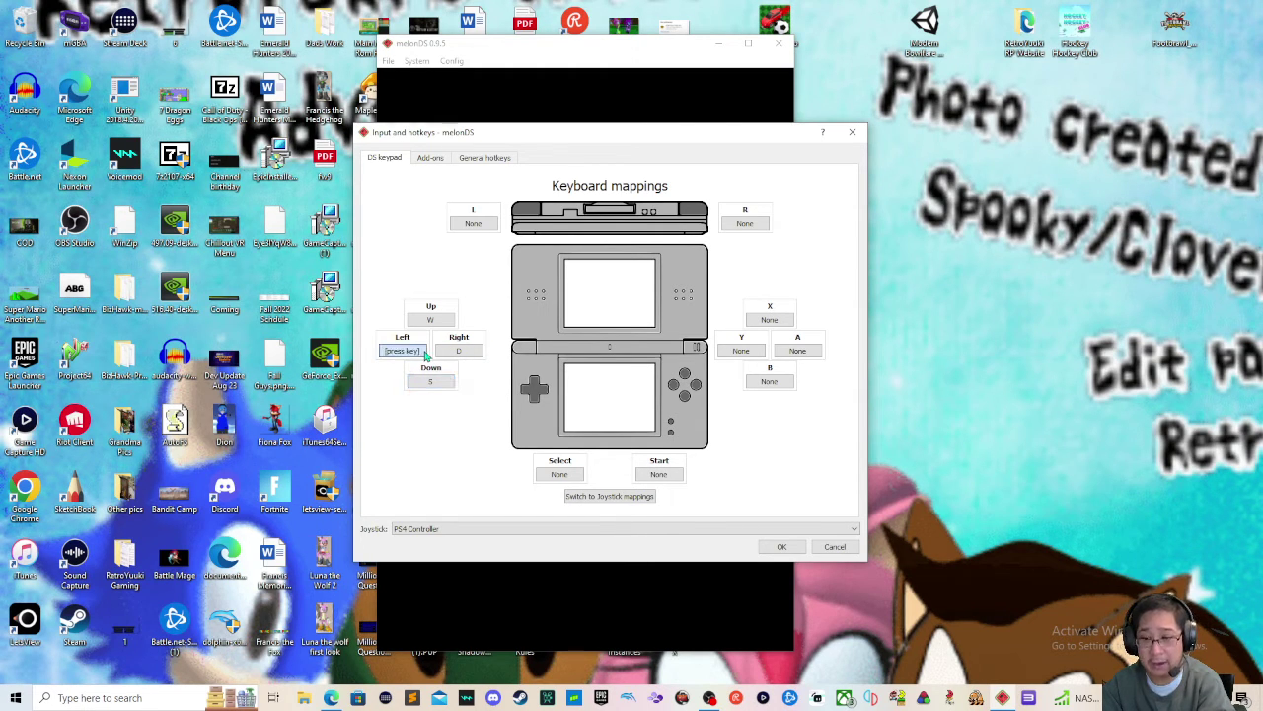
{"action": "key", "text": "a"}
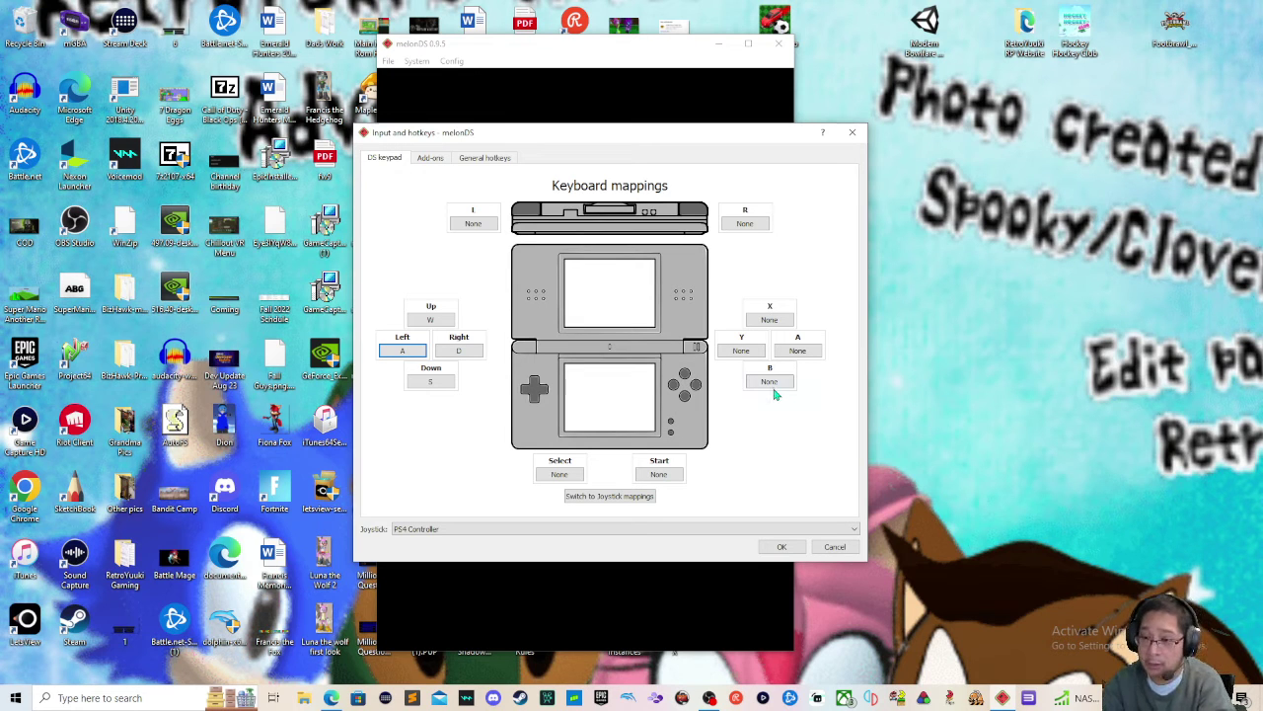
Step: Map the Up, Right, Down and Left directions to the matching keyboard arrow keys
{"action": "left_click", "coordinate": [443, 321]}
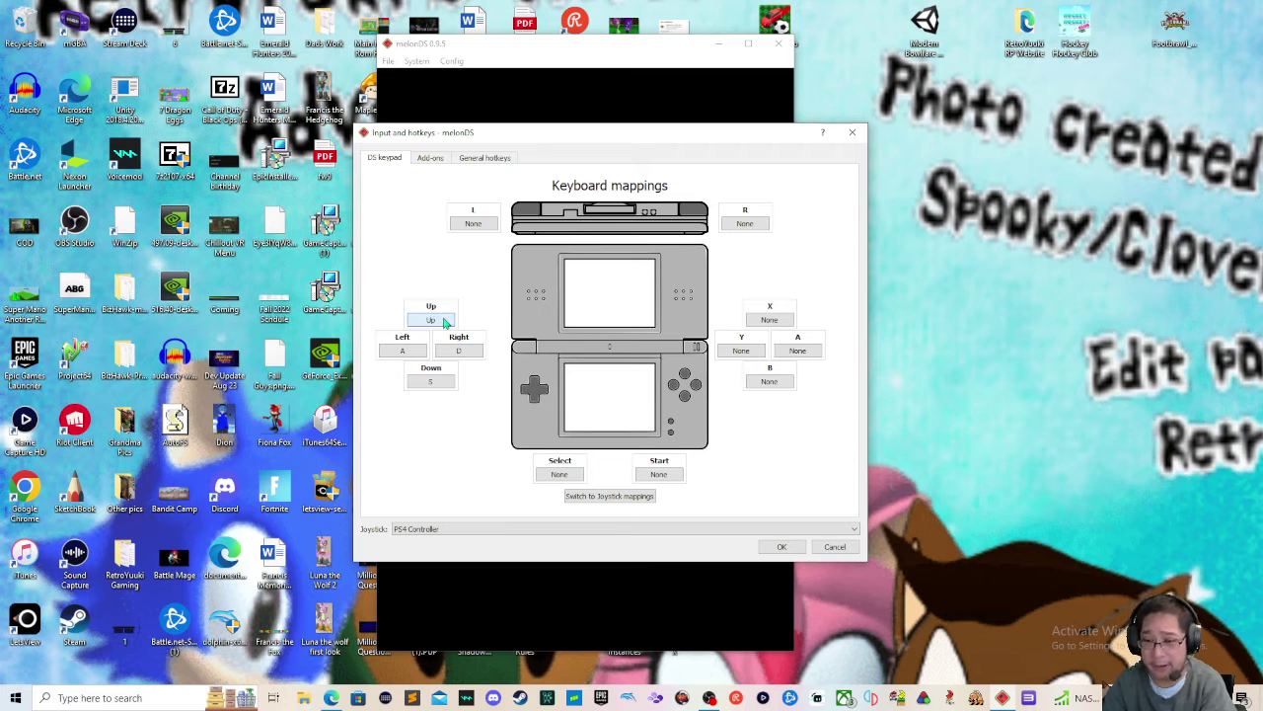
{"action": "key", "text": "Up"}
{"action": "left_click", "coordinate": [458, 351]}
{"action": "key", "text": "Right"}
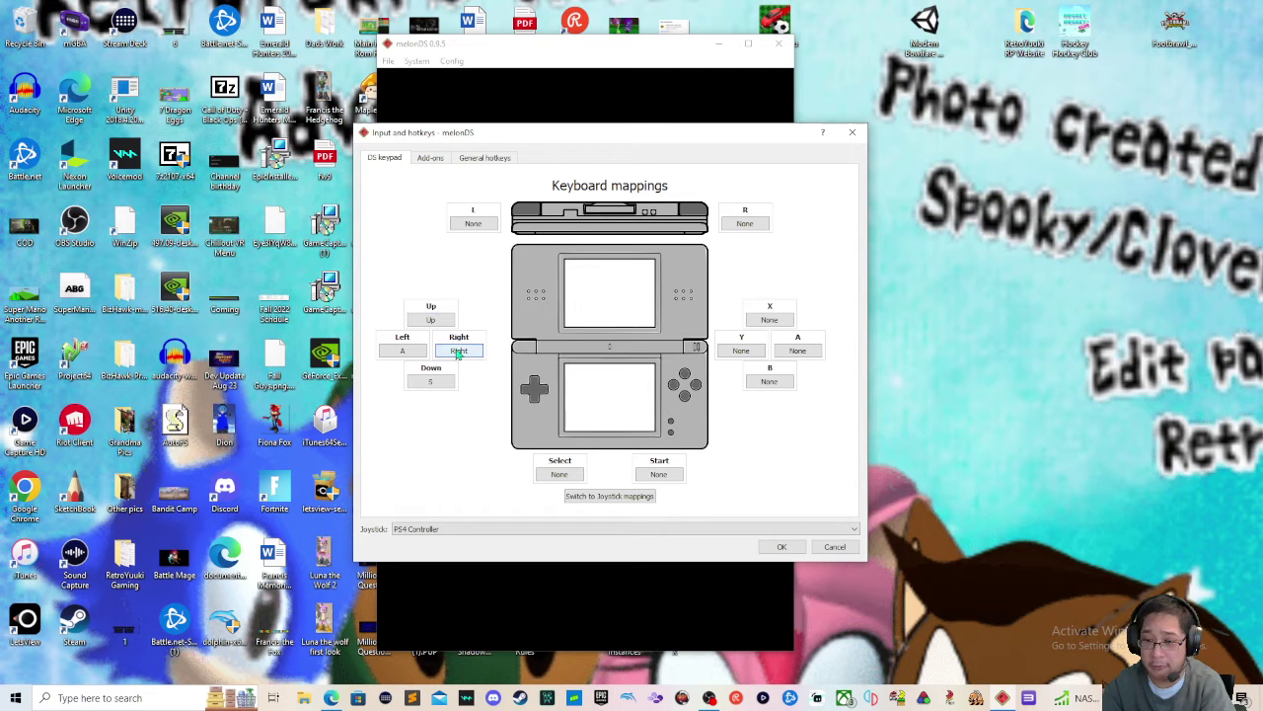
{"action": "left_click", "coordinate": [444, 381]}
{"action": "key", "text": "Down"}
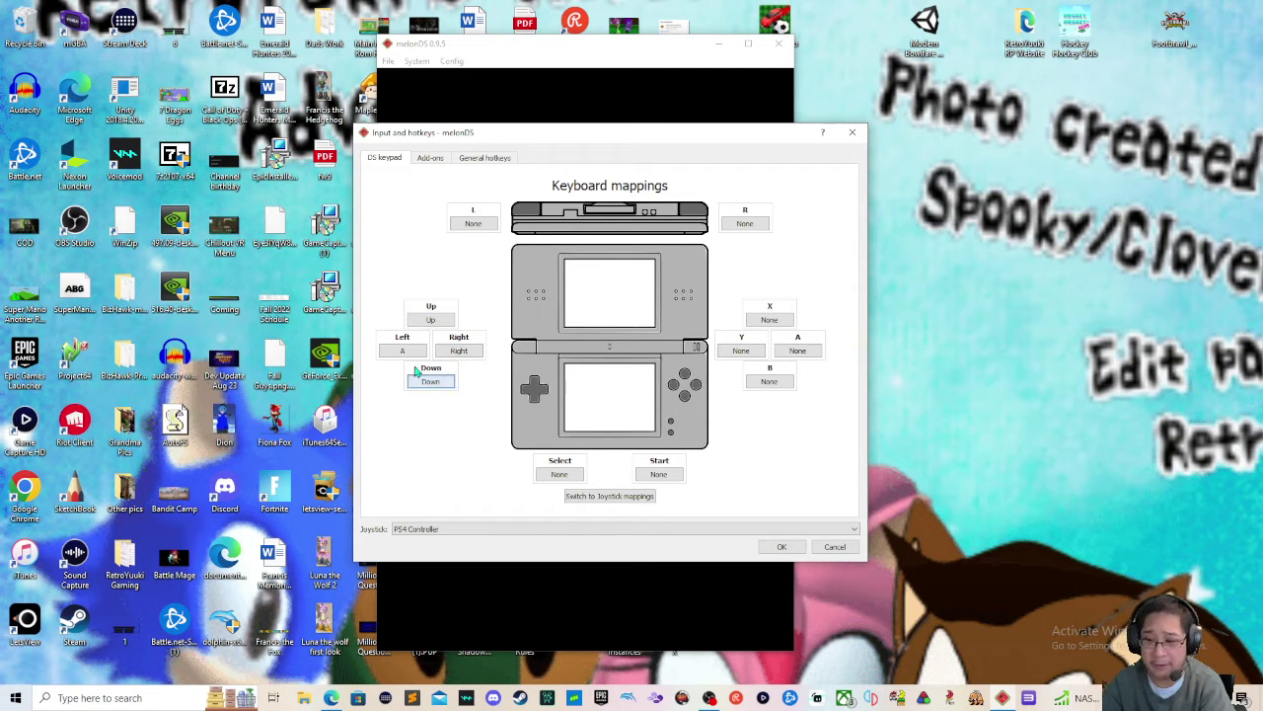
{"action": "left_click", "coordinate": [413, 351]}
{"action": "key", "text": "Left"}
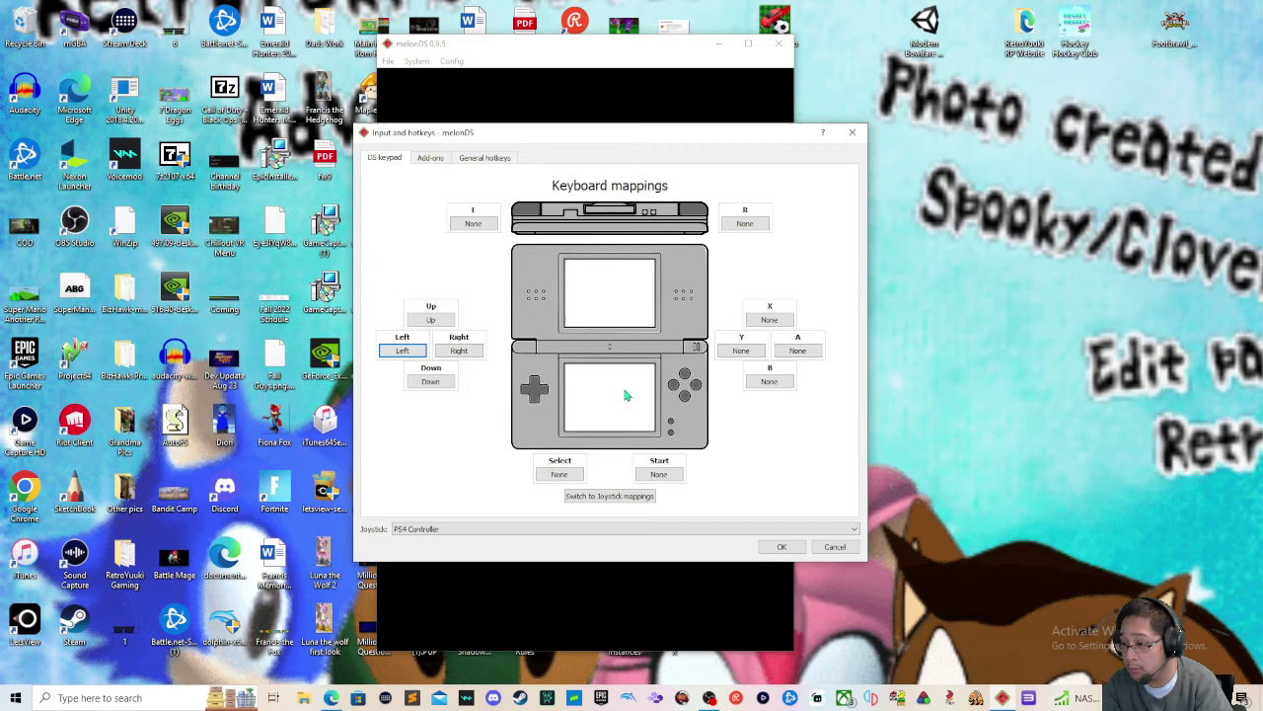
Step: Map the DS face buttons to keyboard keys: B to Z, A to X, X to C and Y to Y
{"action": "left_click", "coordinate": [768, 382]}
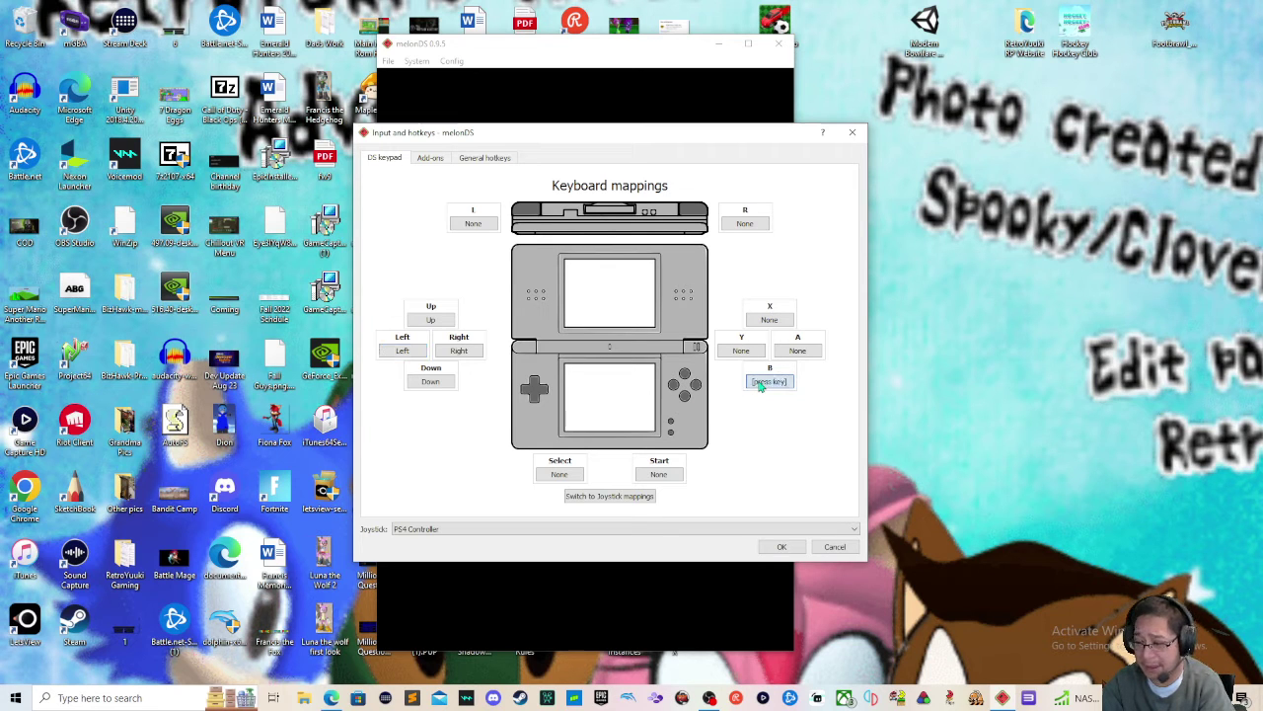
{"action": "key", "text": "z"}
{"action": "left_click", "coordinate": [815, 354]}
{"action": "key", "text": "x"}
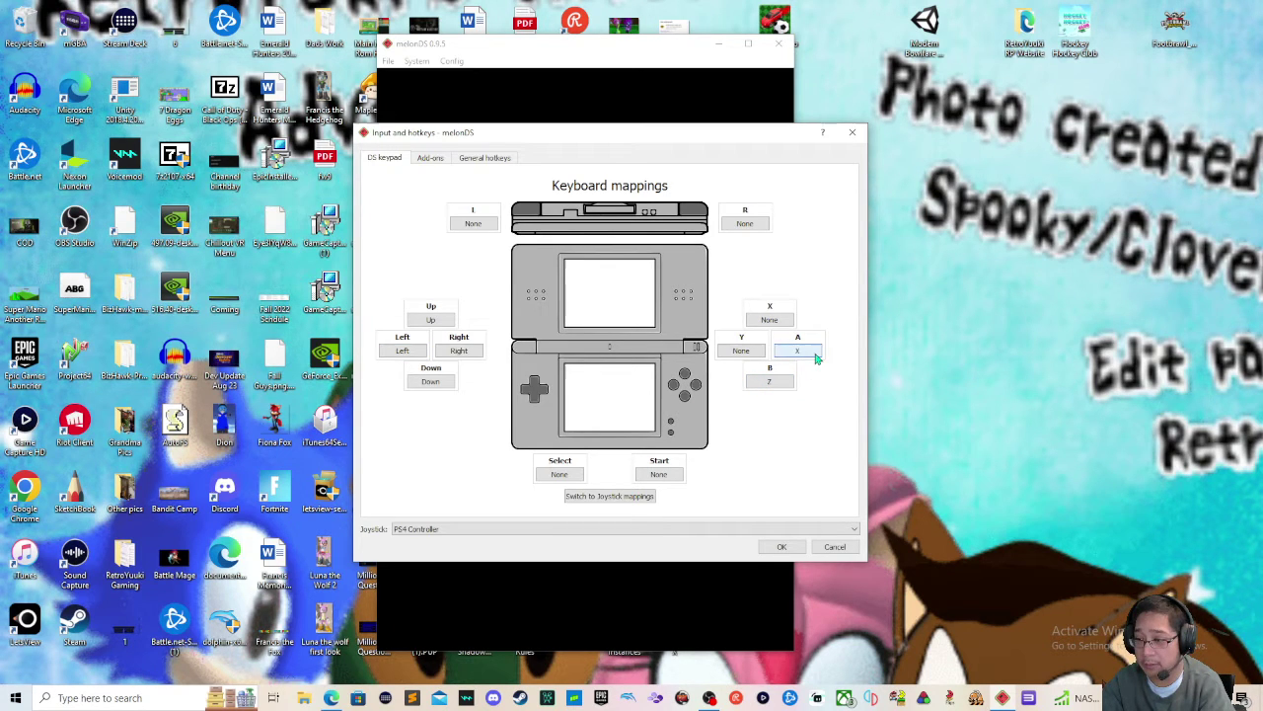
{"action": "left_click", "coordinate": [776, 322]}
{"action": "key", "text": "c"}
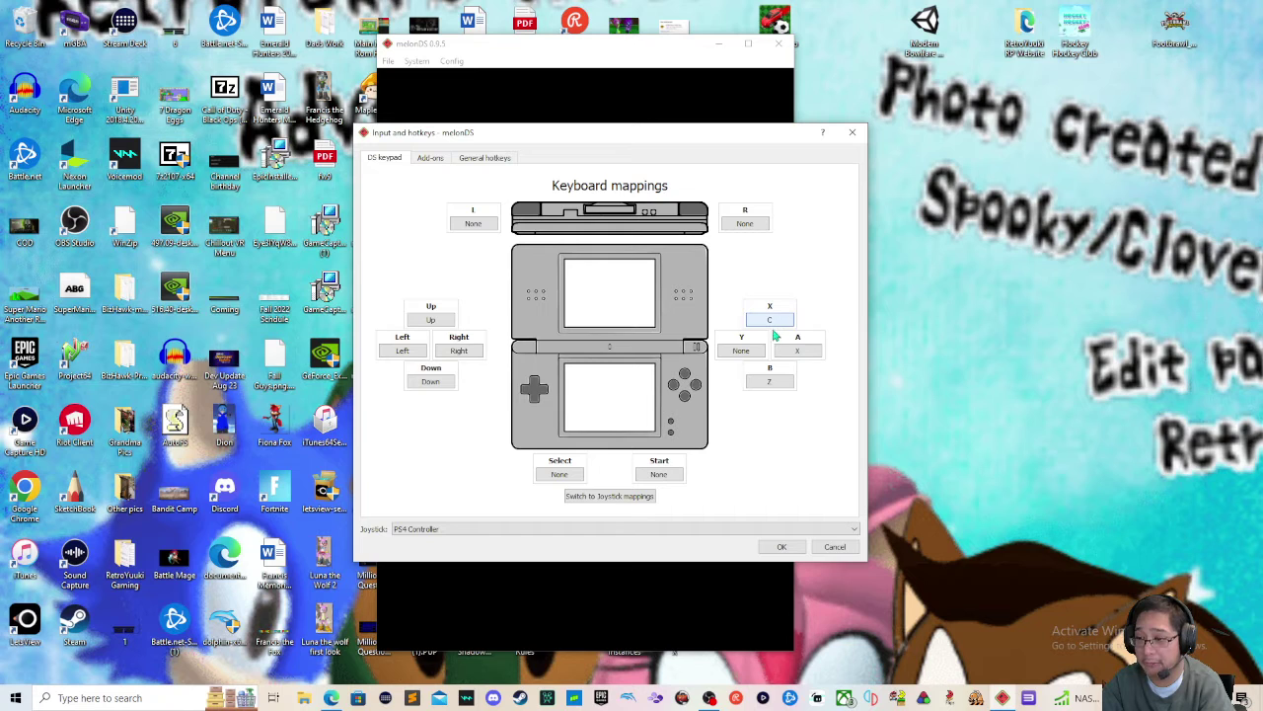
{"action": "left_click", "coordinate": [747, 350]}
{"action": "key", "text": "v"}
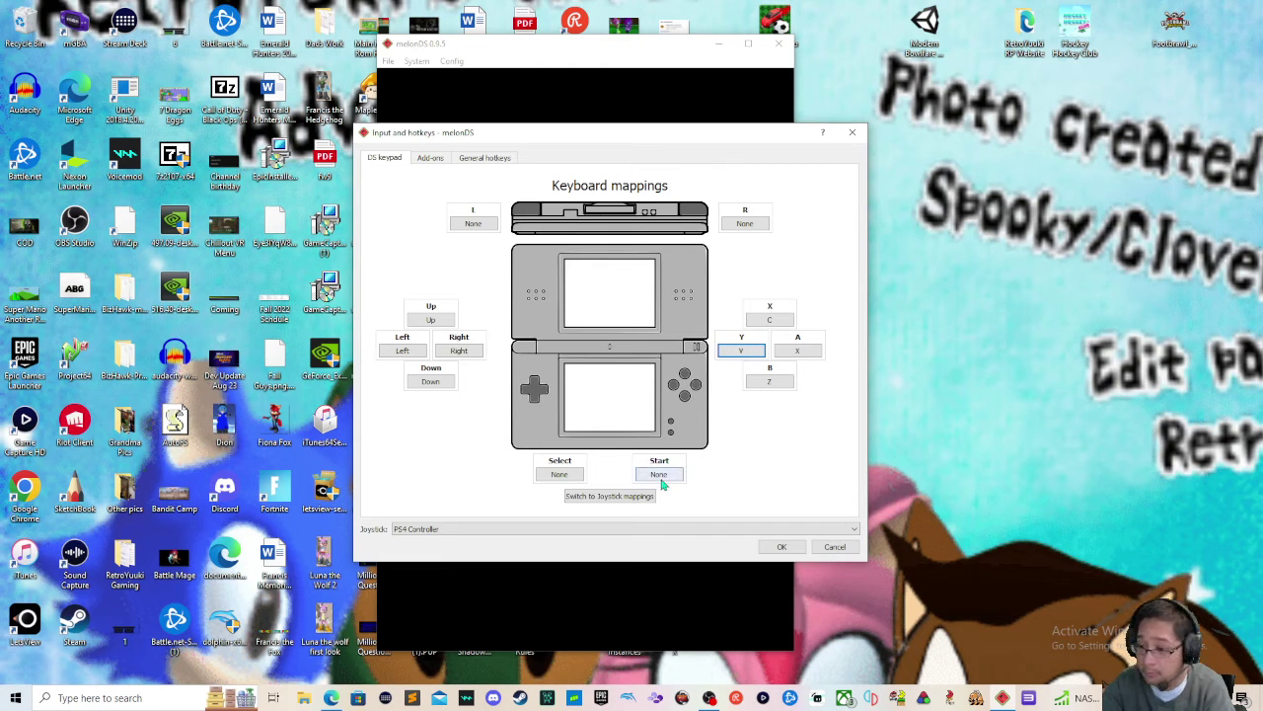
Step: Map Select to Return and try to assign Escape to Start
{"action": "left_click", "coordinate": [581, 476]}
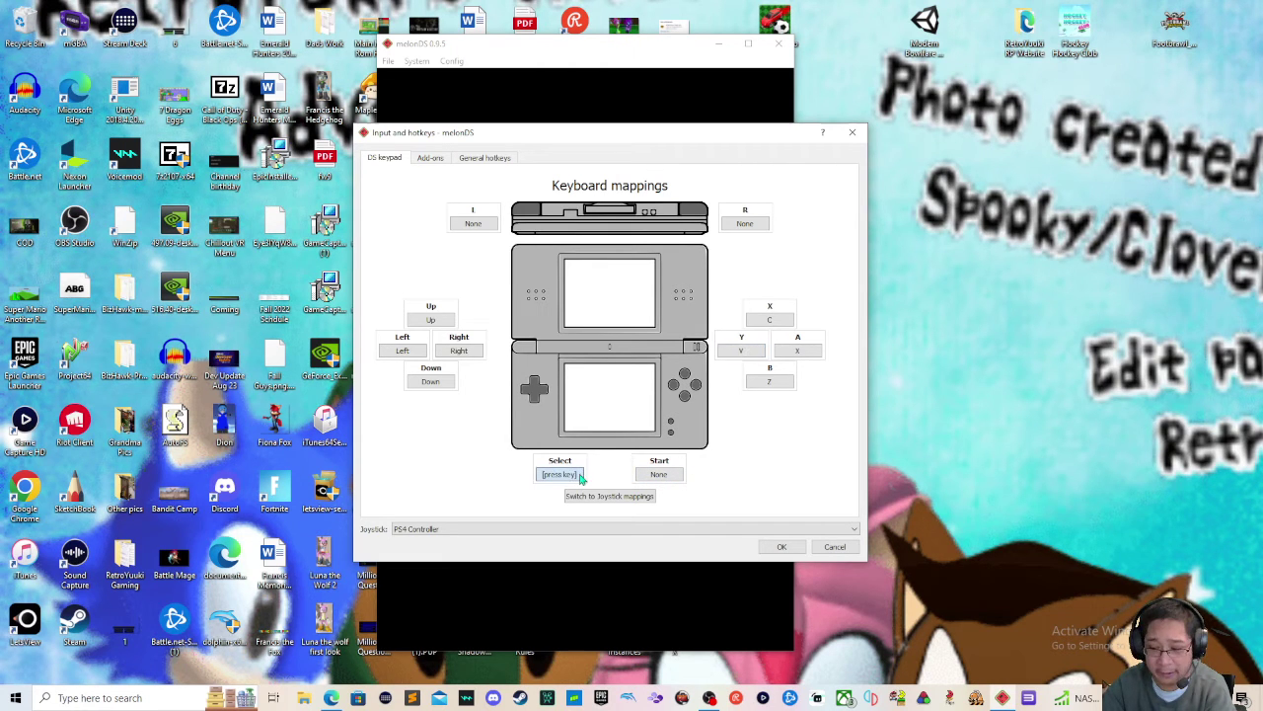
{"action": "key", "text": "Return"}
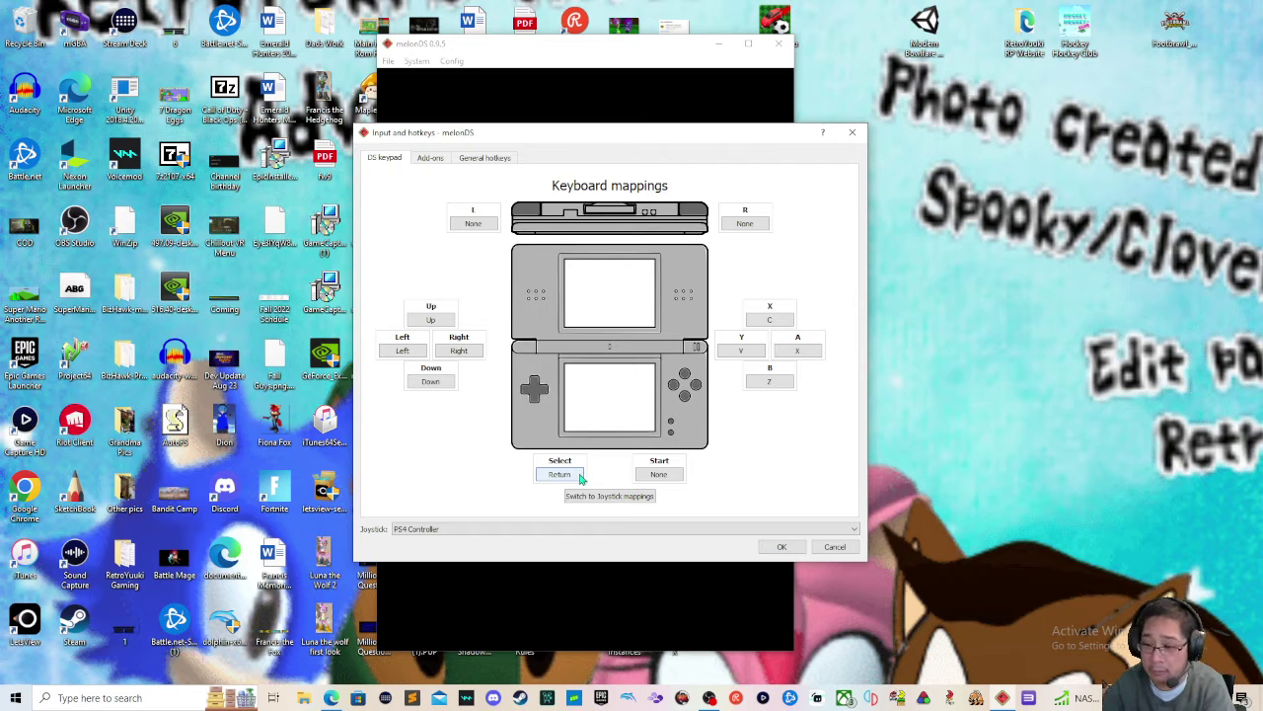
{"action": "left_click", "coordinate": [654, 474]}
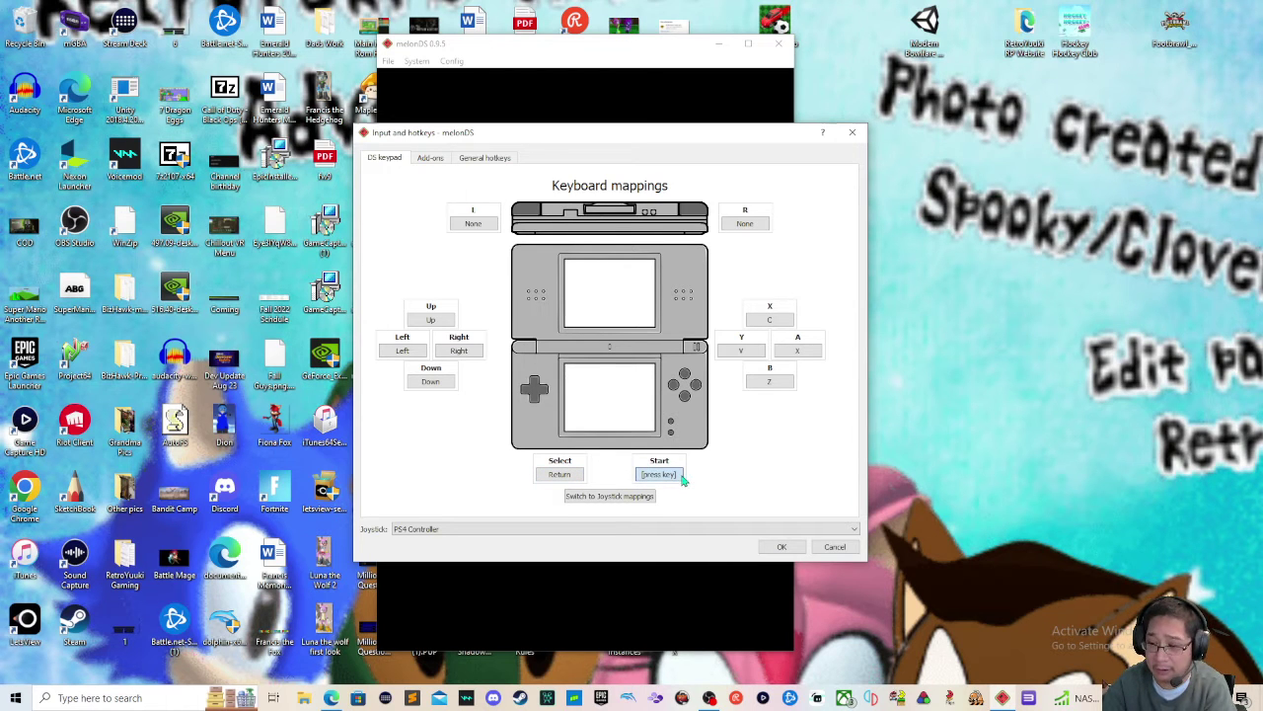
{"action": "key", "text": "Escape"}
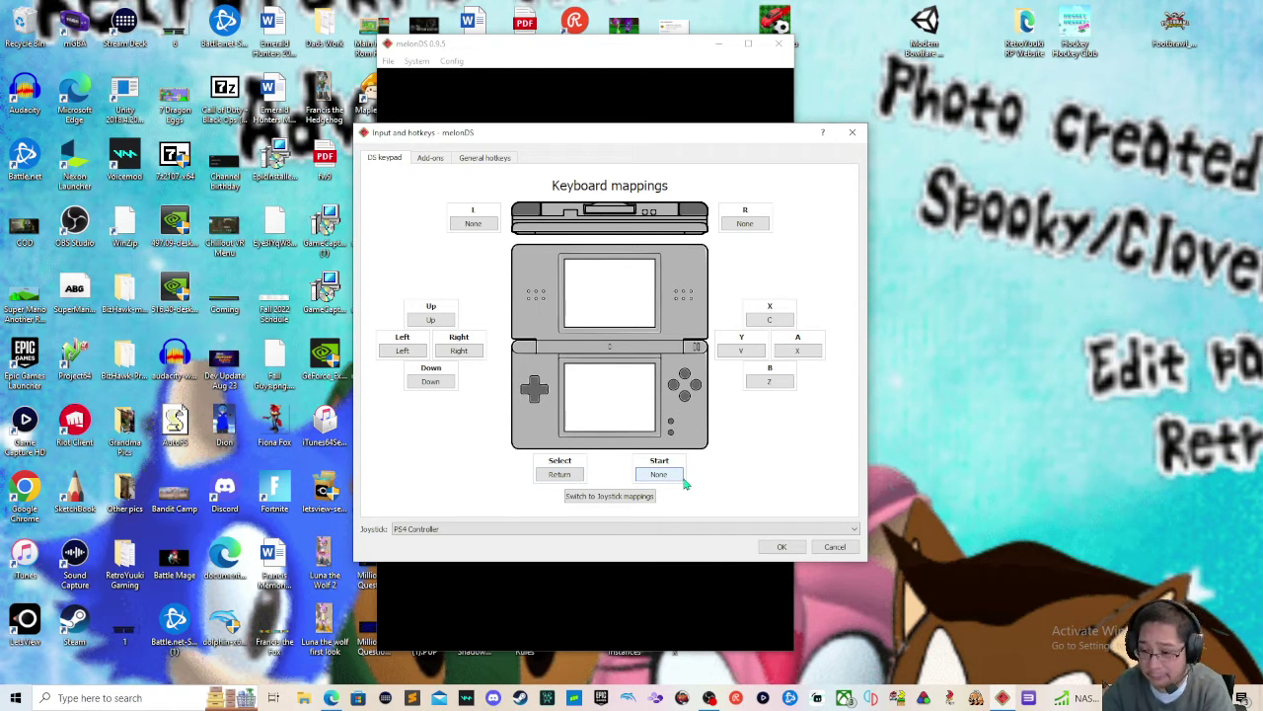
Step: Map Start to the Return key and Select to Left Shift
{"action": "left_click", "coordinate": [679, 476]}
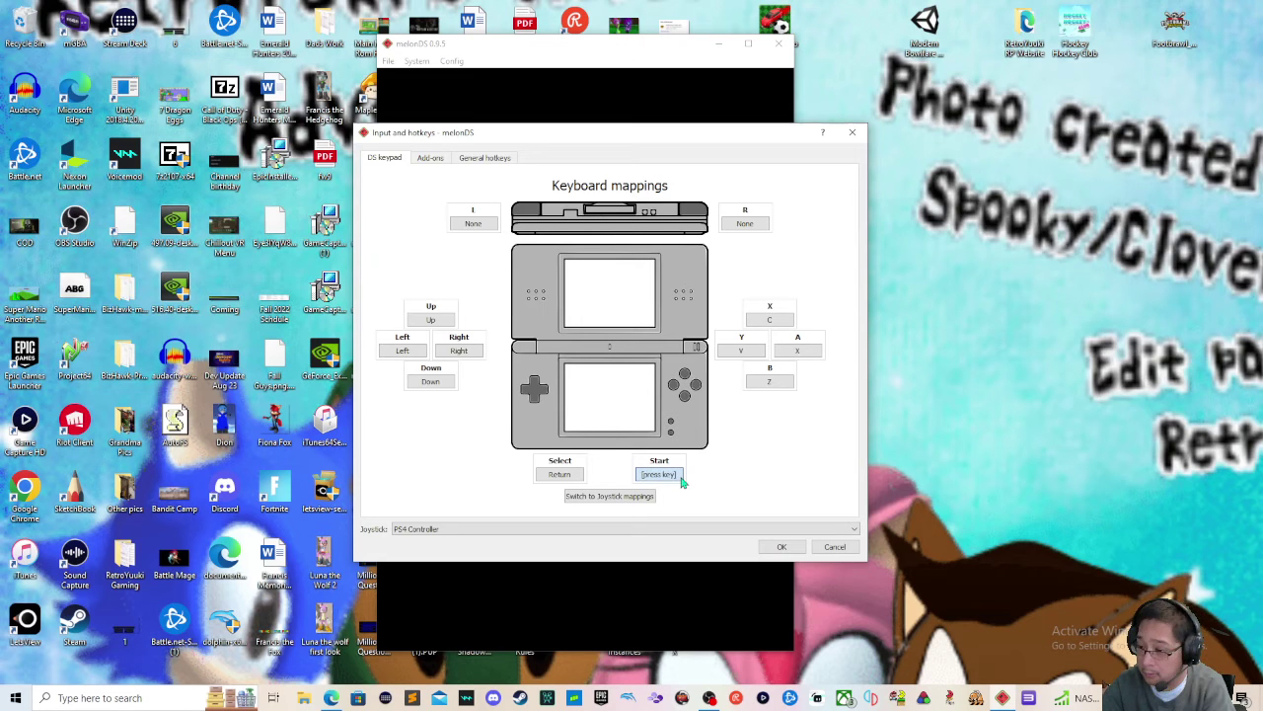
{"action": "key", "text": "Return"}
{"action": "left_click", "coordinate": [581, 478]}
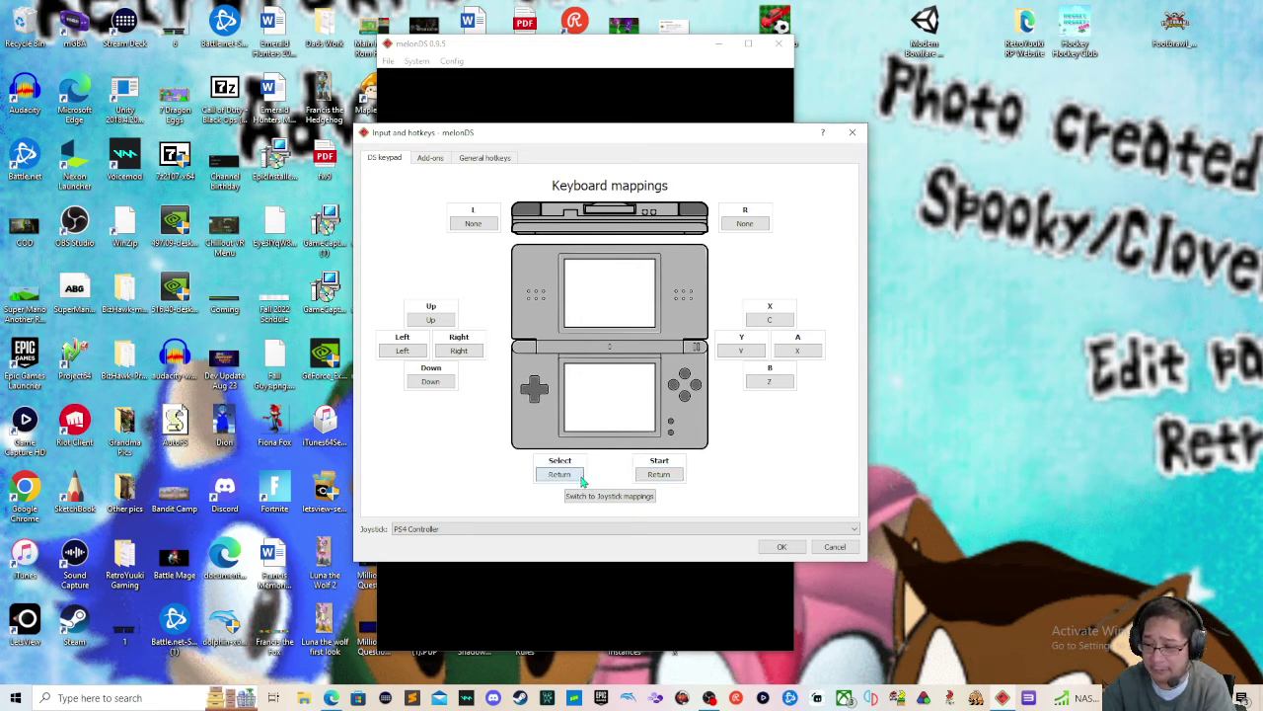
{"action": "key", "text": "shift"}
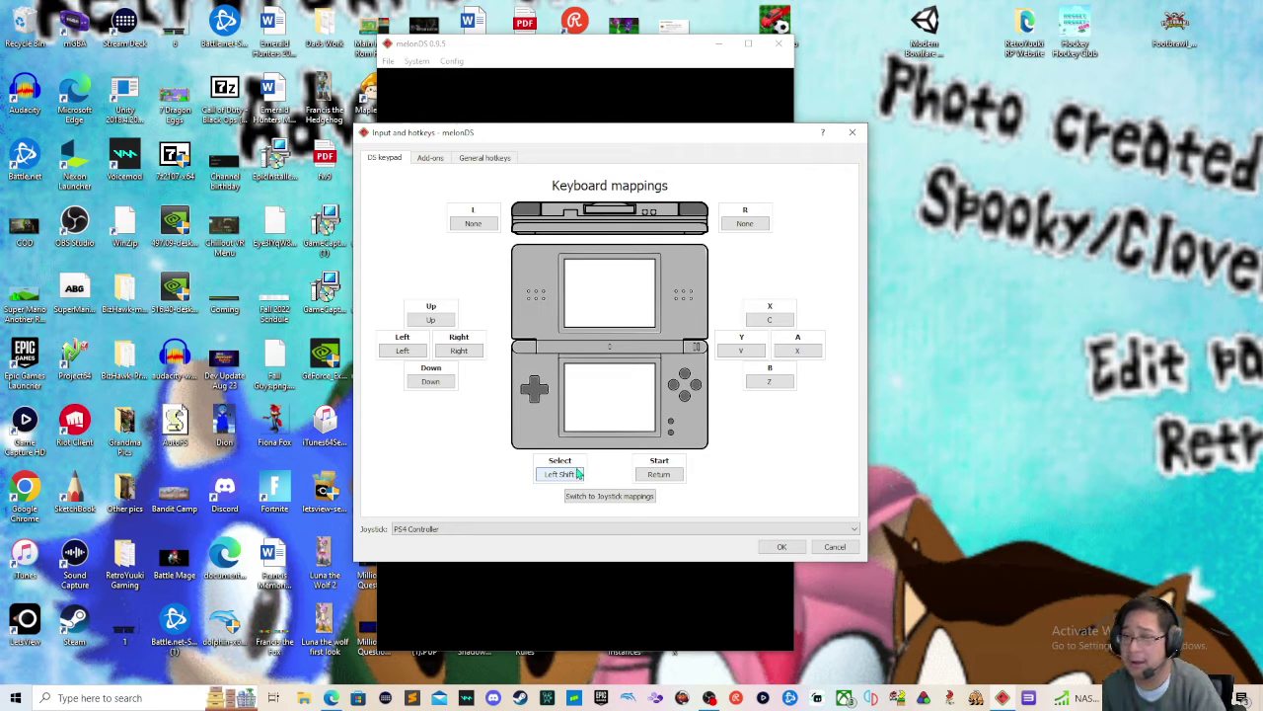
{"action": "left_click", "coordinate": [578, 476]}
{"action": "key", "text": "shift"}
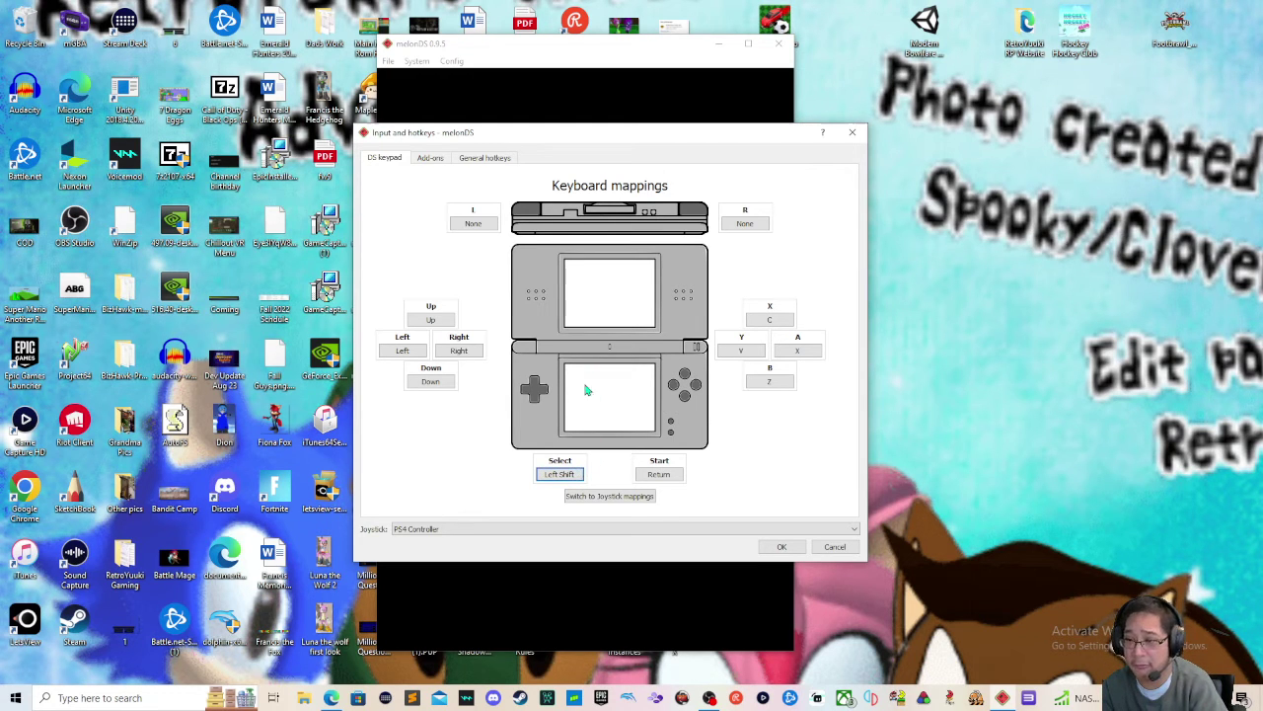
Step: Map the L shoulder button to Q and the R shoulder button to E, keeping A on X
{"action": "left_click", "coordinate": [493, 226]}
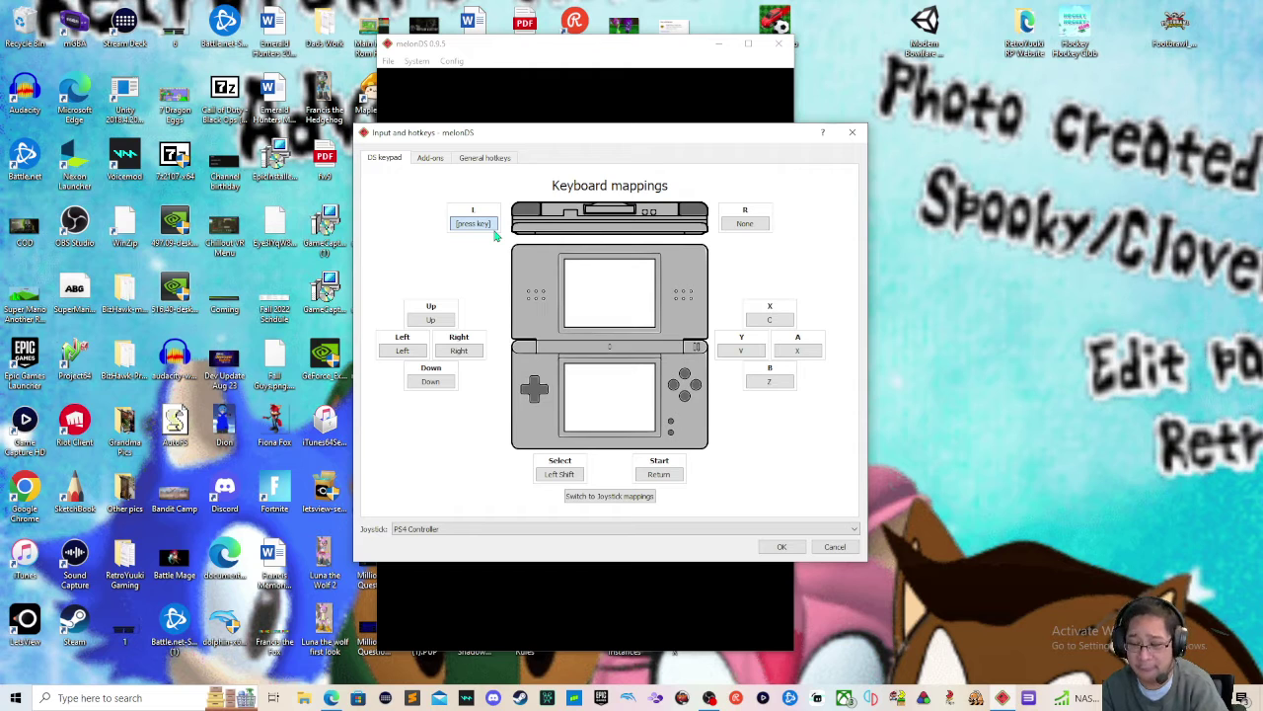
{"action": "key", "text": "q"}
{"action": "left_click", "coordinate": [742, 225]}
{"action": "key", "text": "w"}
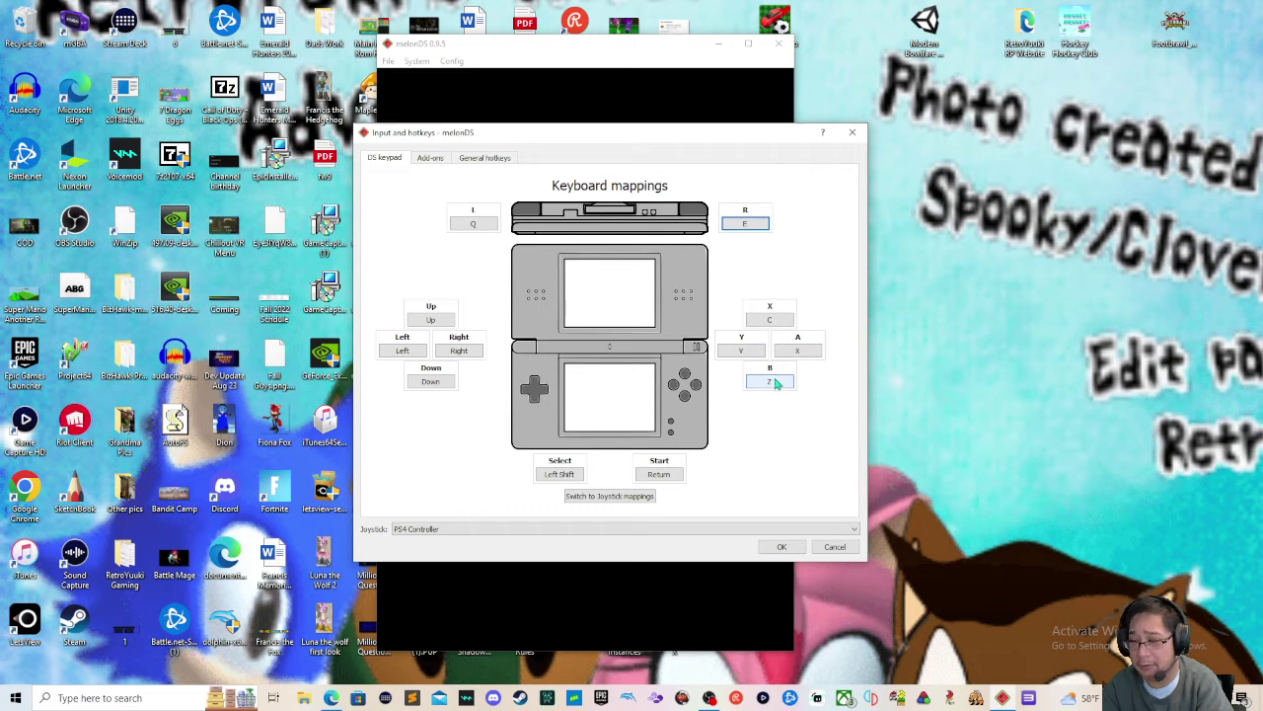
{"action": "left_click", "coordinate": [797, 351]}
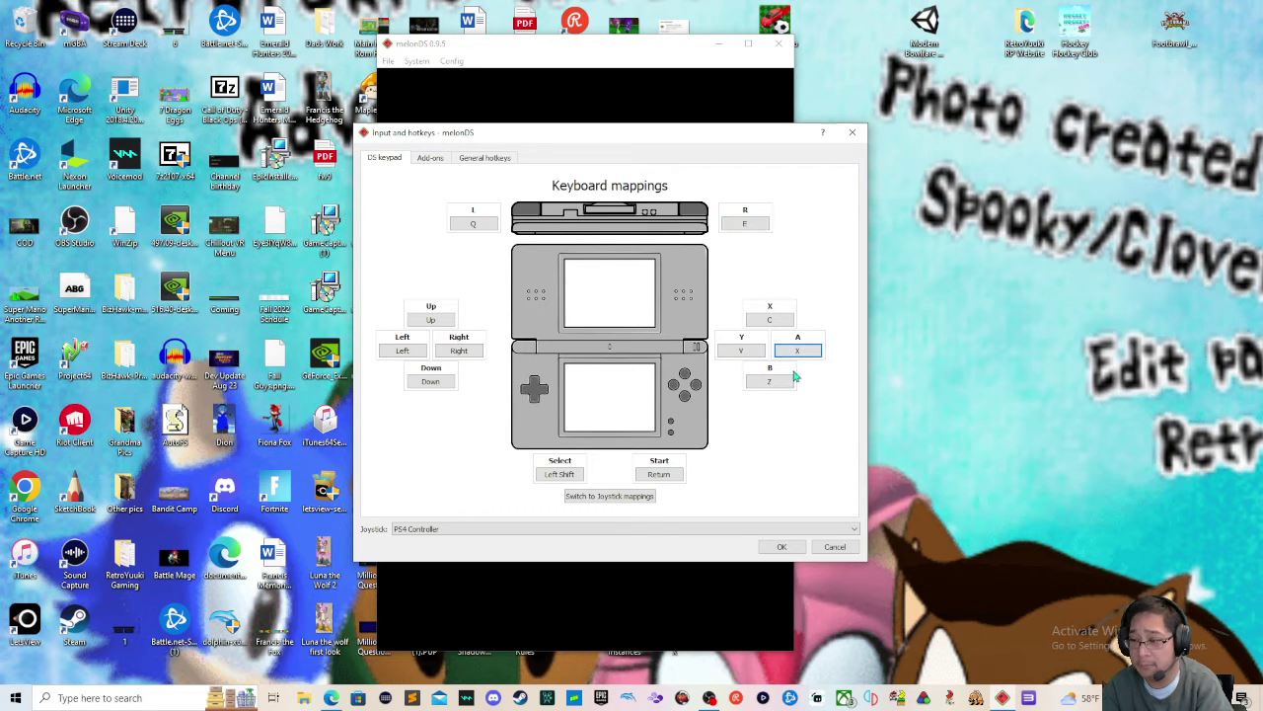
Step: Remap the DS face buttons on the keyboard: A to Z, B to X, Y to C and X to V
{"action": "key", "text": "z"}
{"action": "left_click", "coordinate": [779, 382]}
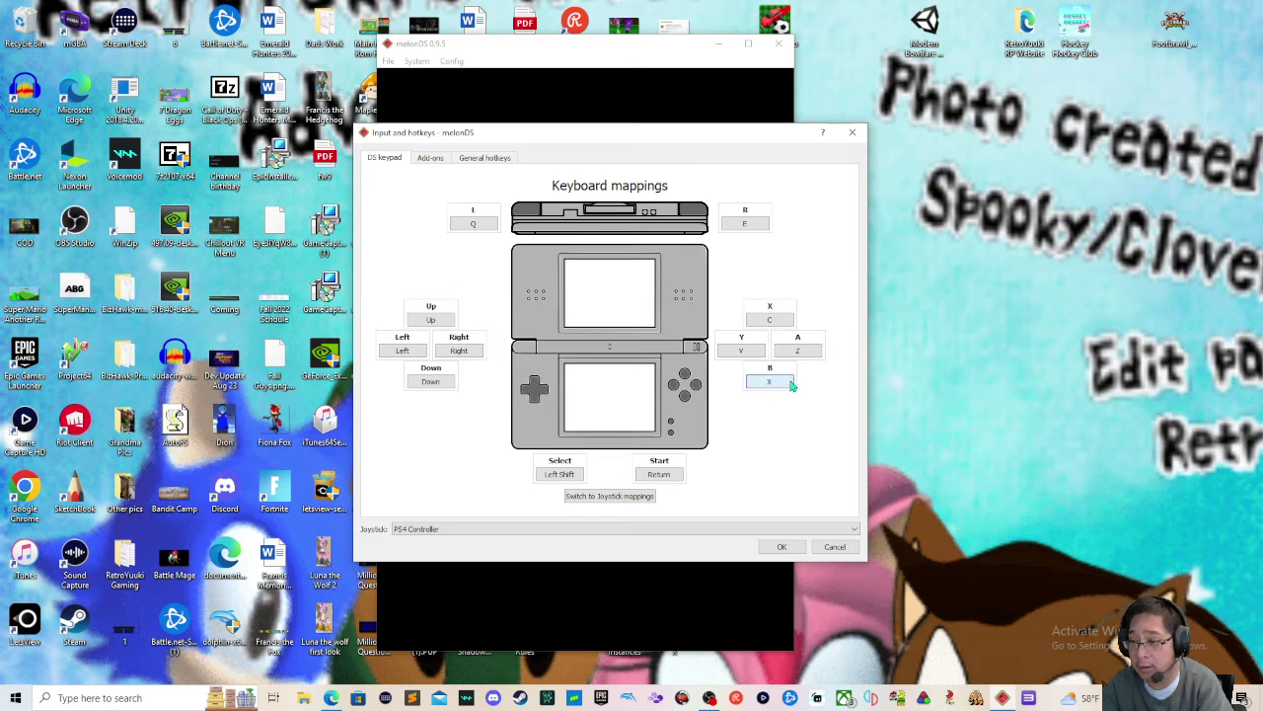
{"action": "key", "text": "x"}
{"action": "left_click", "coordinate": [752, 352]}
{"action": "key", "text": "c"}
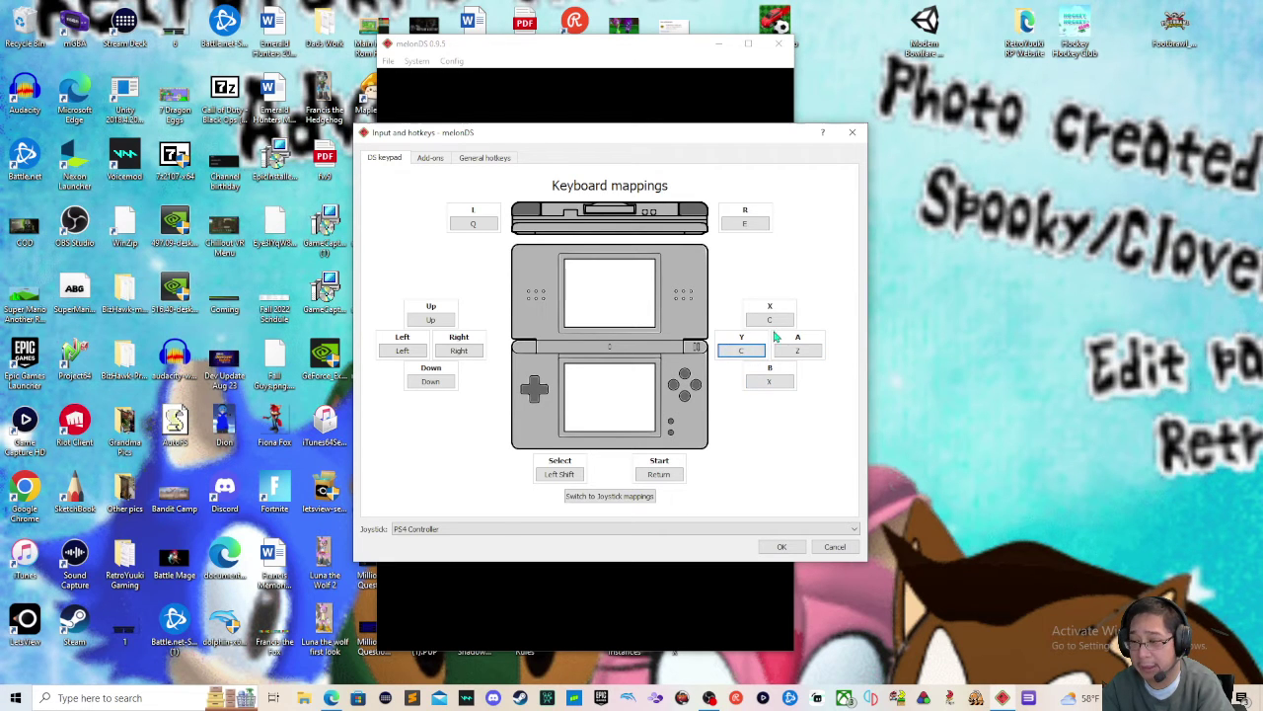
{"action": "left_click", "coordinate": [776, 322]}
{"action": "key", "text": "v"}
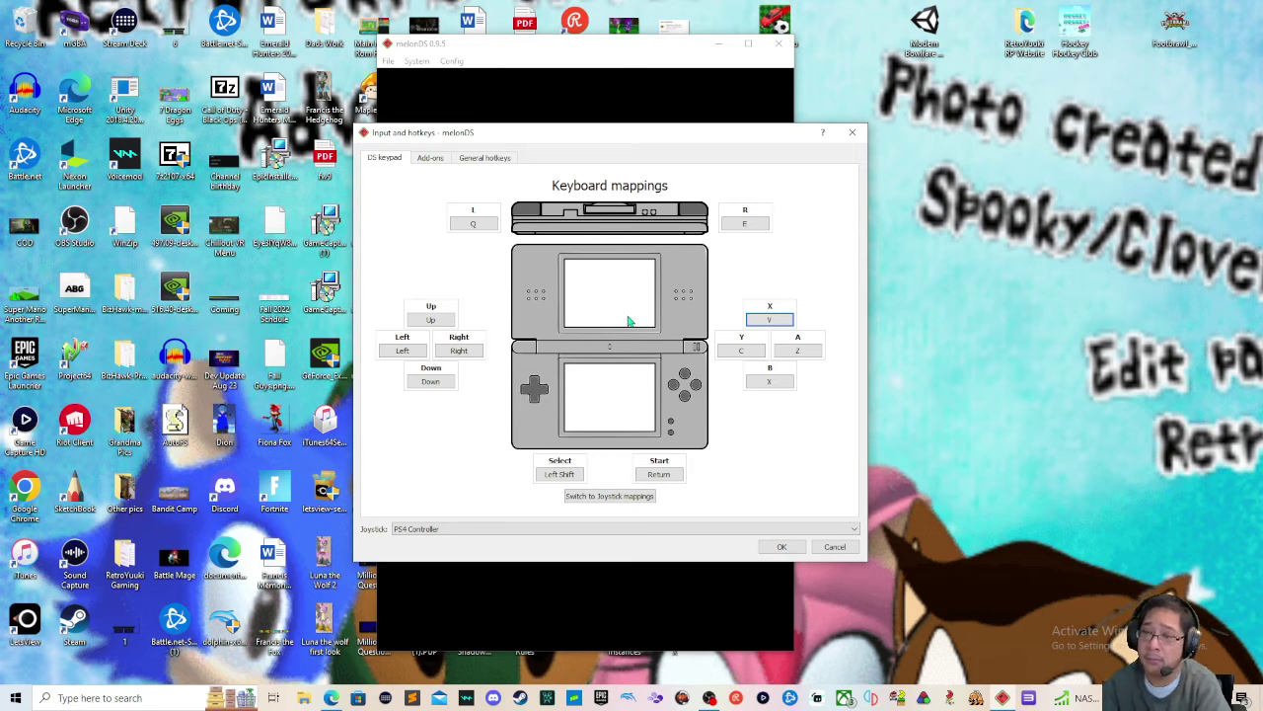
Step: Check that PS4 Controller is the chosen joystick, and view the add-on and general hotkey mappings
{"action": "left_click", "coordinate": [542, 529]}
{"action": "left_click", "coordinate": [542, 535]}
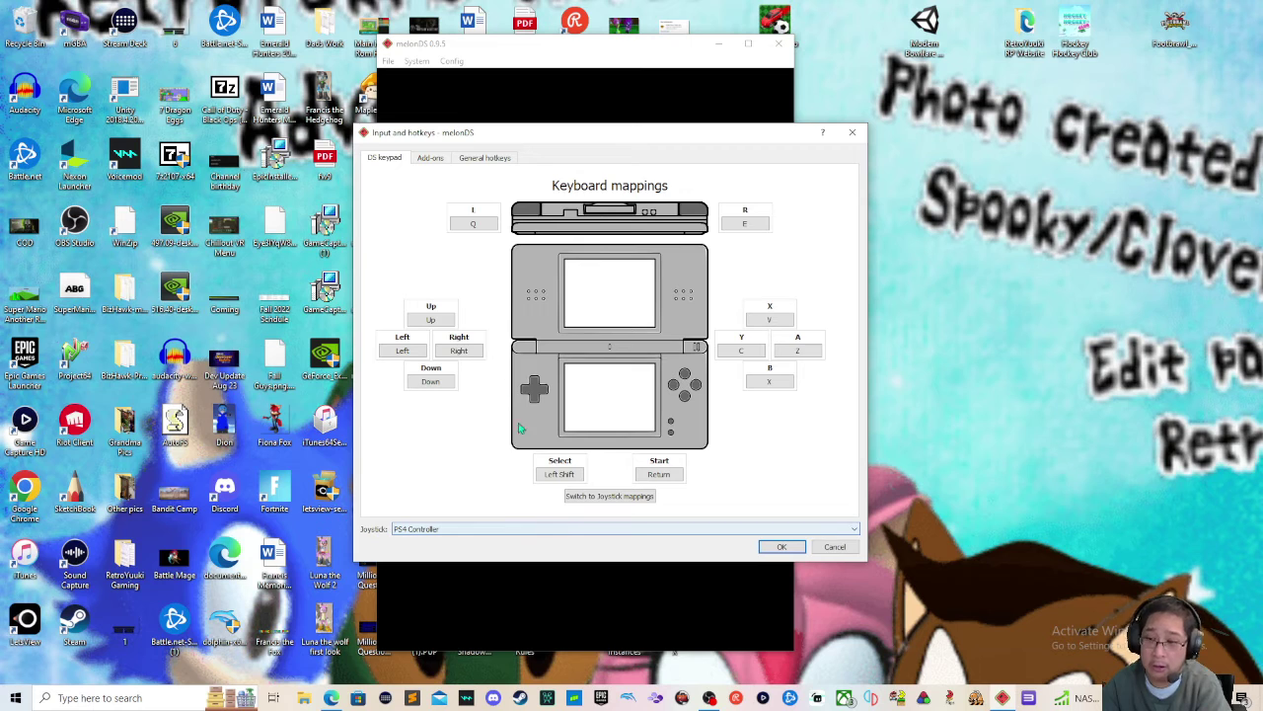
{"action": "left_click", "coordinate": [430, 159]}
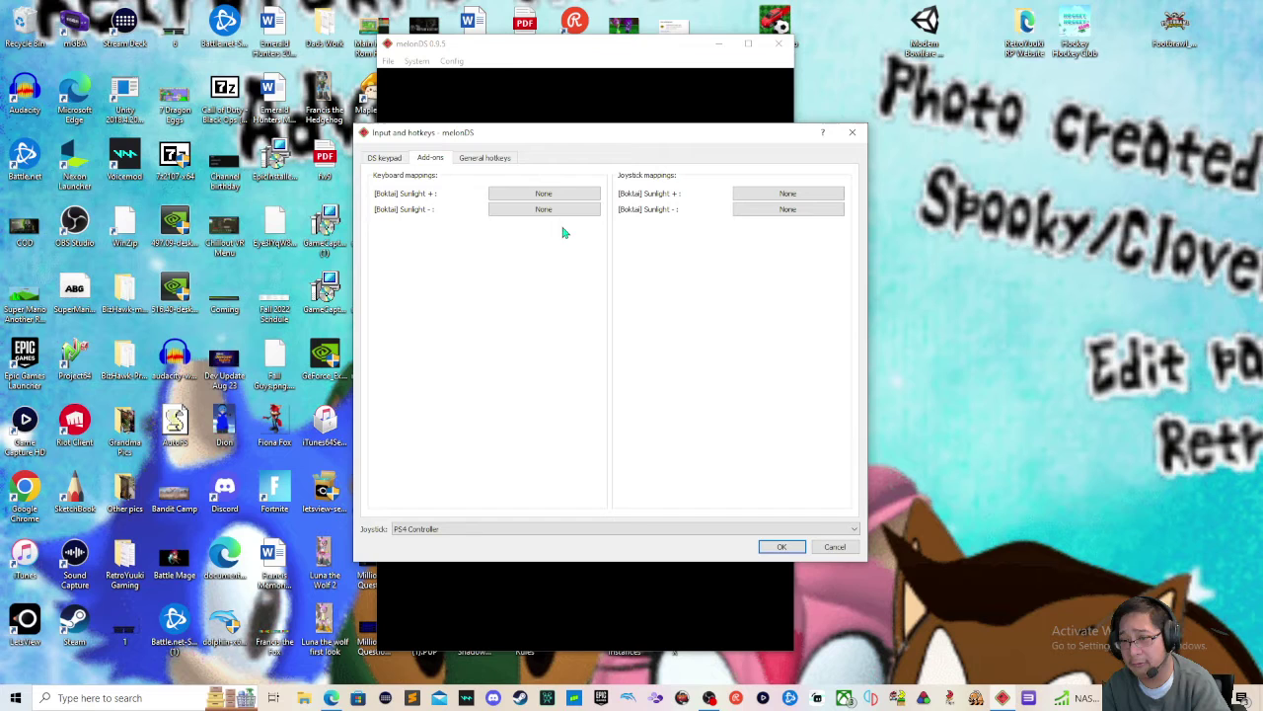
{"action": "left_click", "coordinate": [501, 161]}
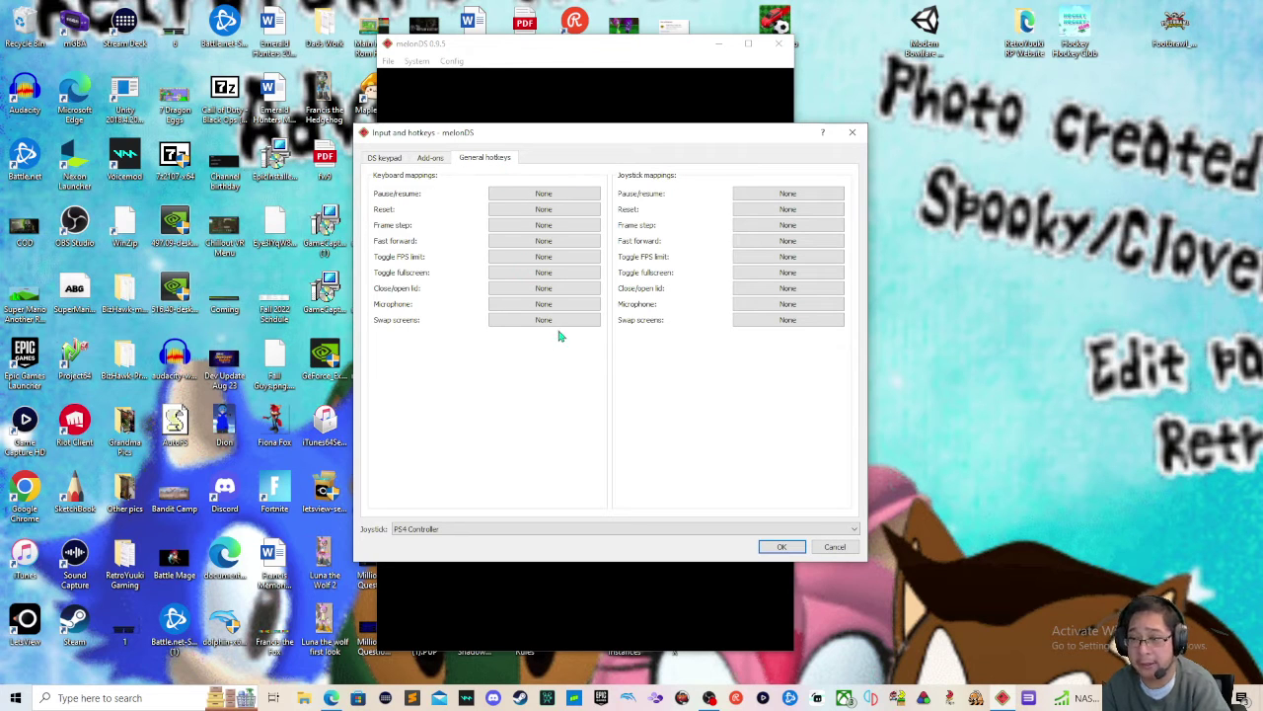